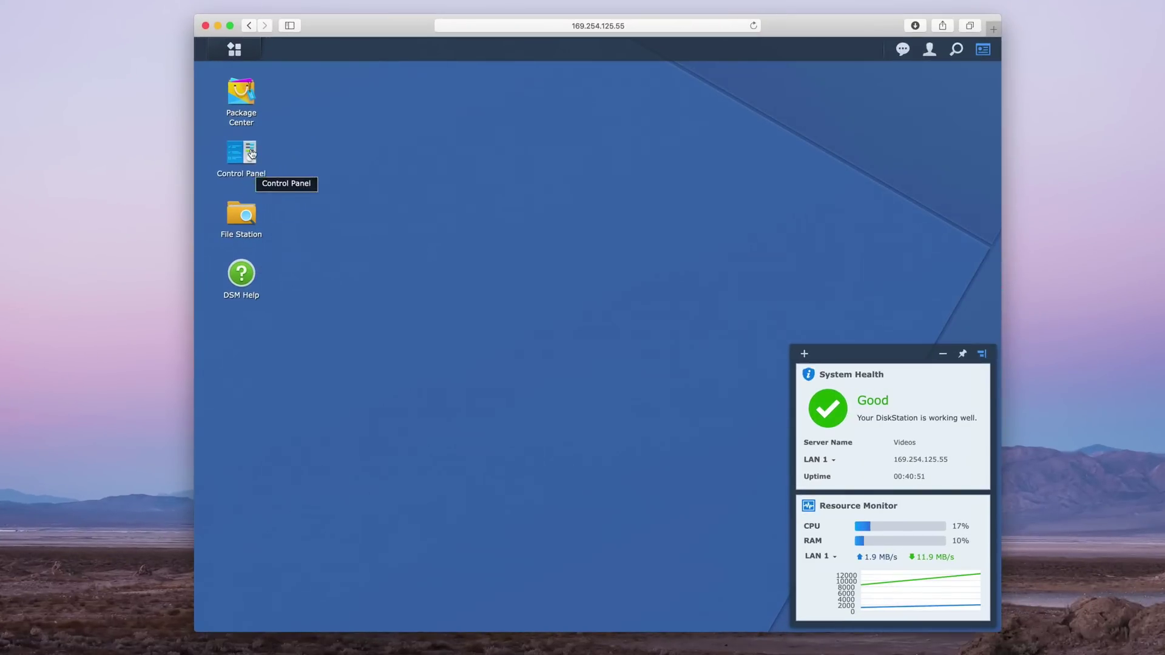
# Check the DSM Update status under Control Panel's Update & Restore
pyautogui.click(252, 153)
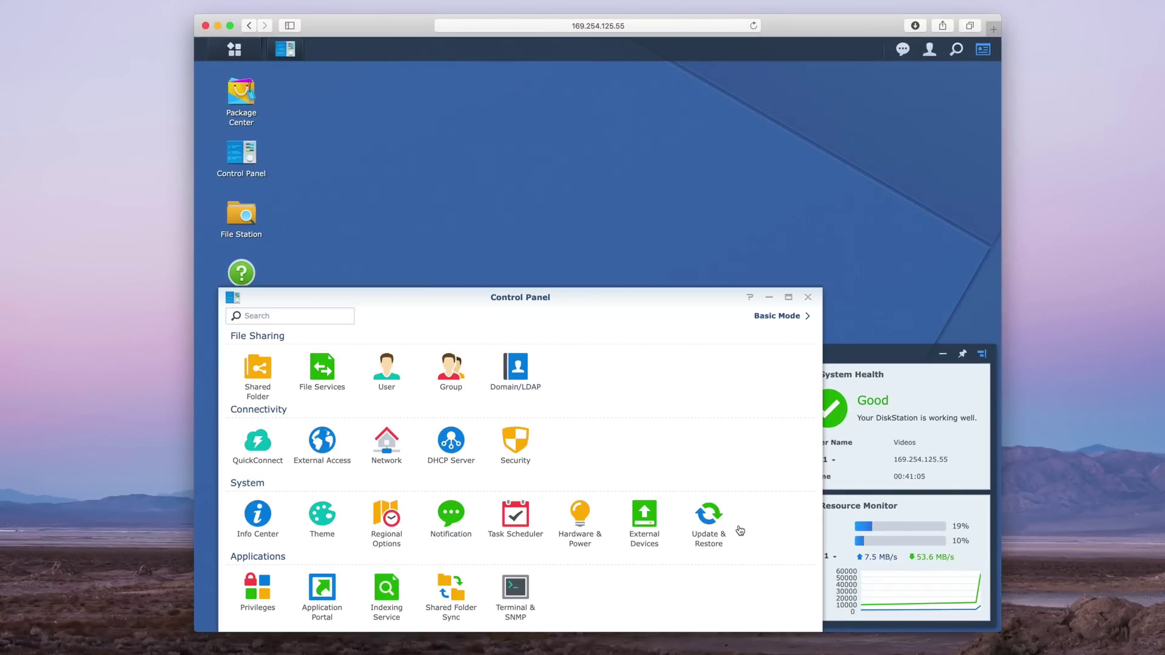
pyautogui.click(710, 522)
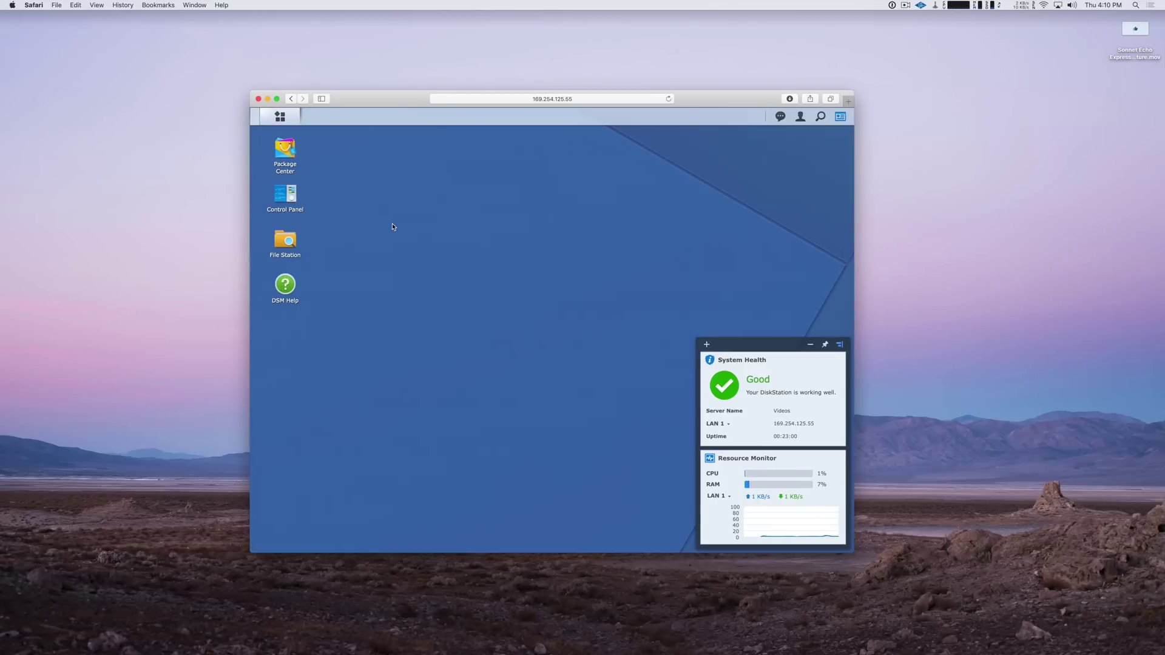
# Build Volume 1 in Quick SHR mode on all four drives with Btrfs, then close Storage Manager
pyautogui.click(280, 116)
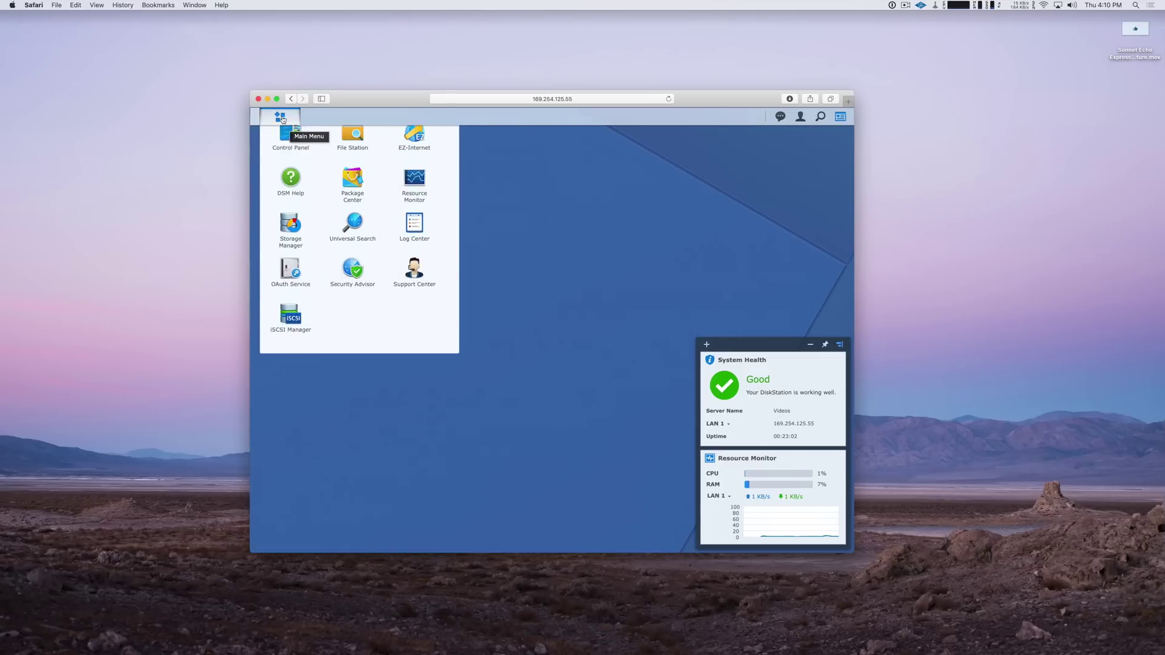
pyautogui.click(291, 250)
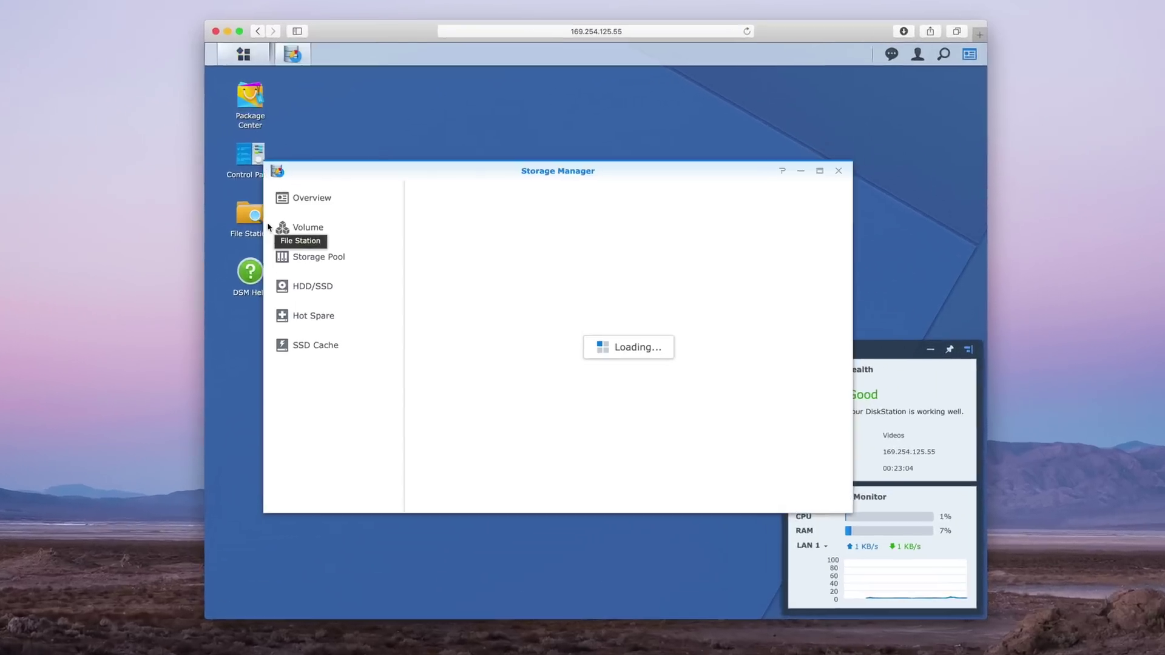
pyautogui.click(326, 233)
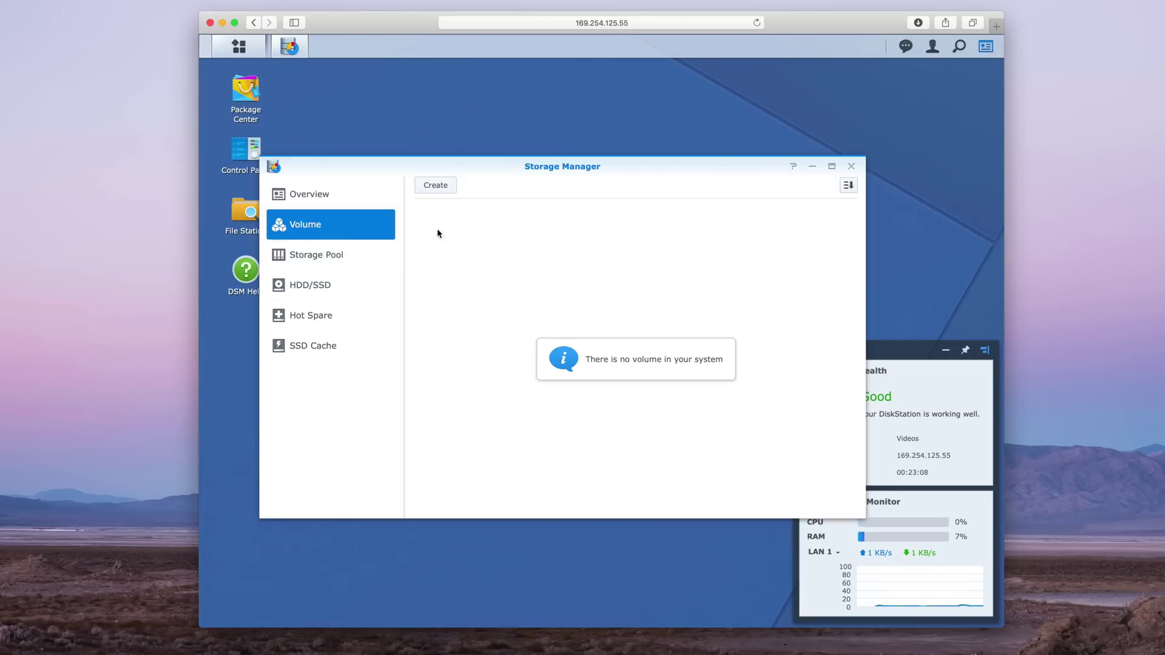
pyautogui.click(437, 185)
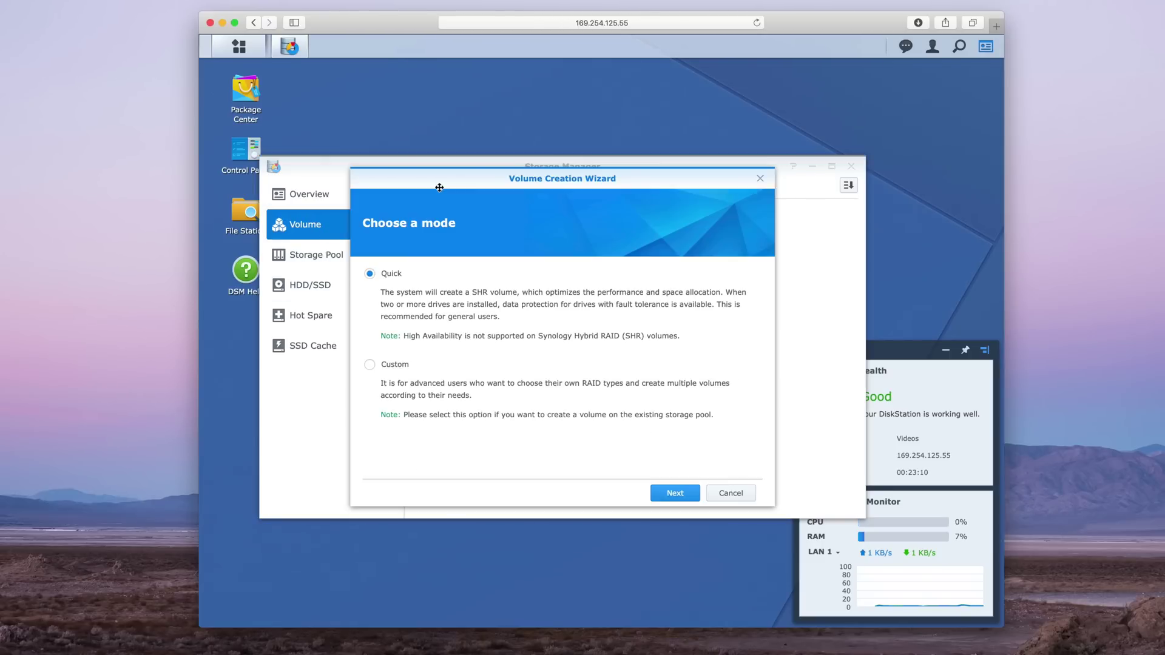
pyautogui.click(675, 494)
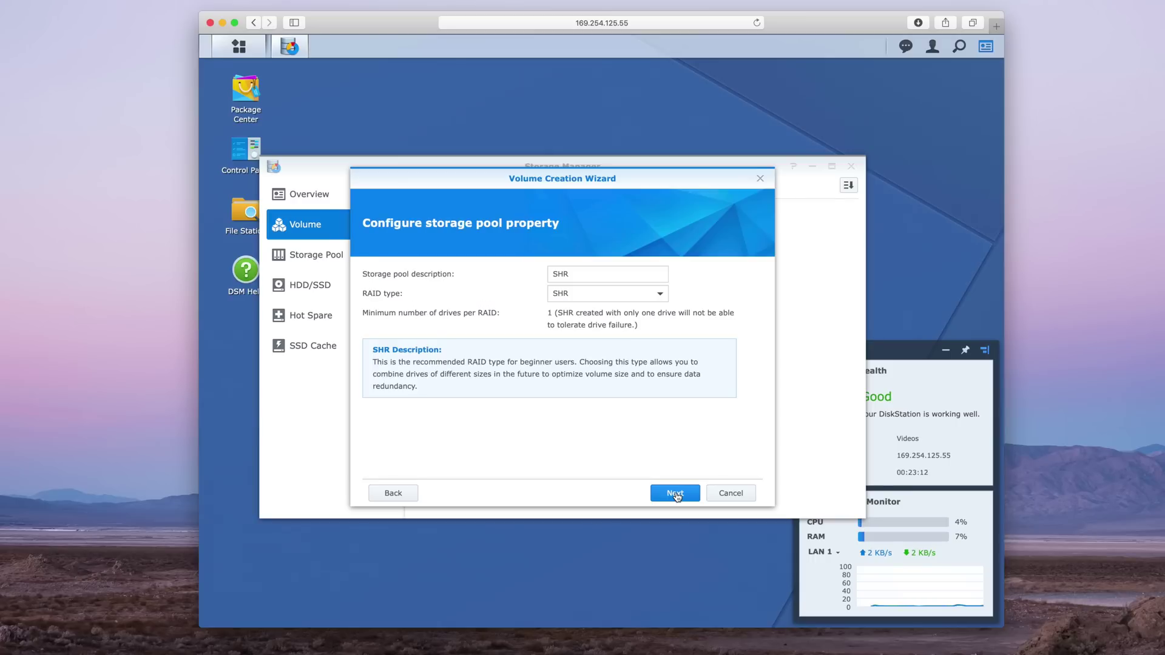
pyautogui.click(675, 494)
pyautogui.click(676, 493)
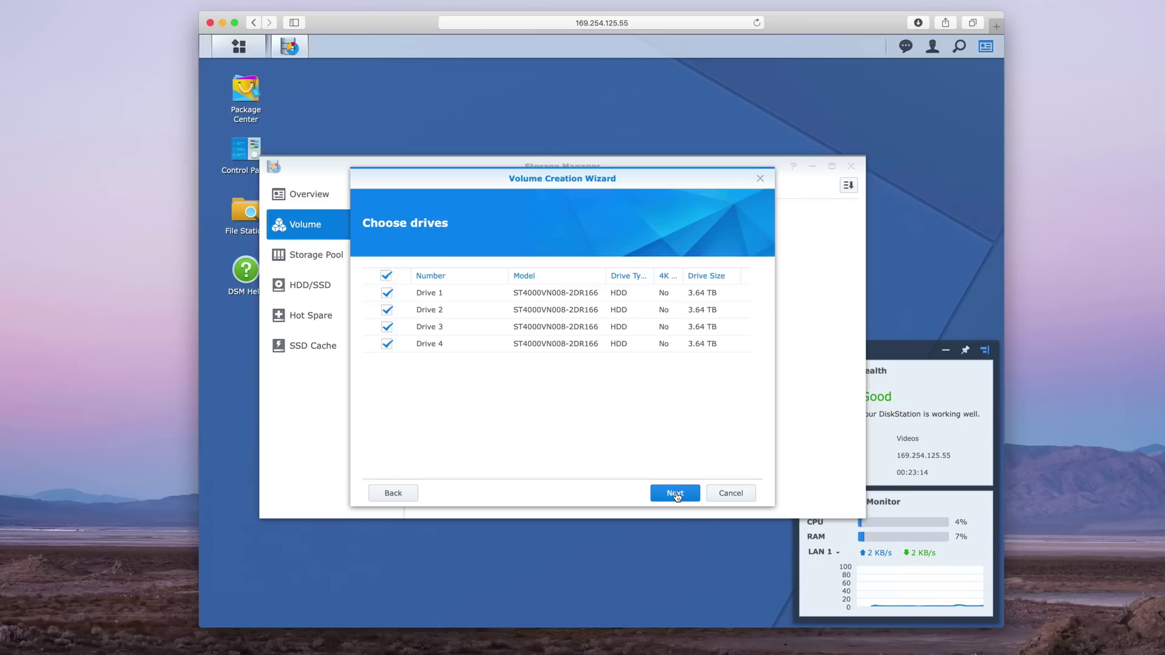
pyautogui.click(644, 366)
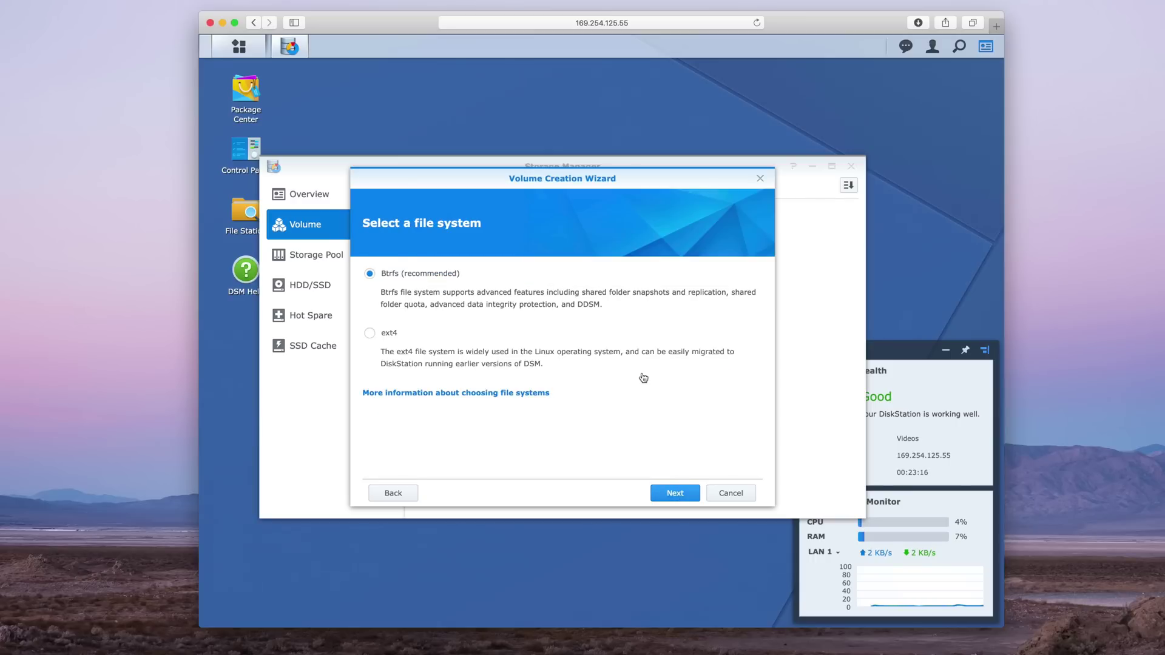
pyautogui.click(677, 496)
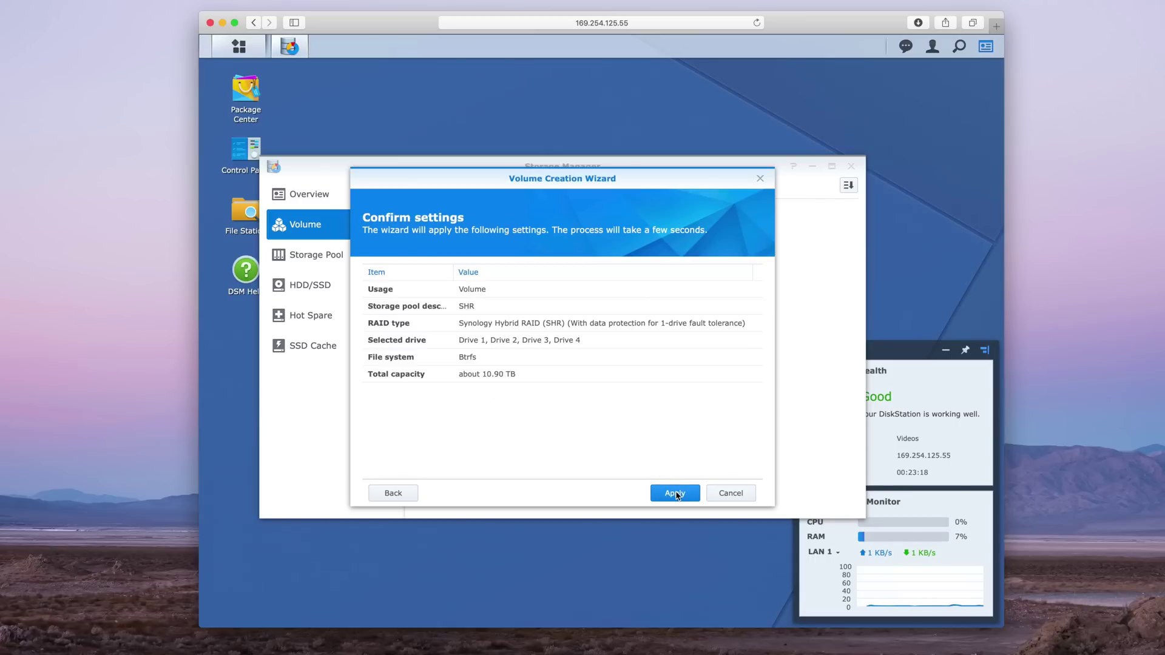
pyautogui.click(678, 497)
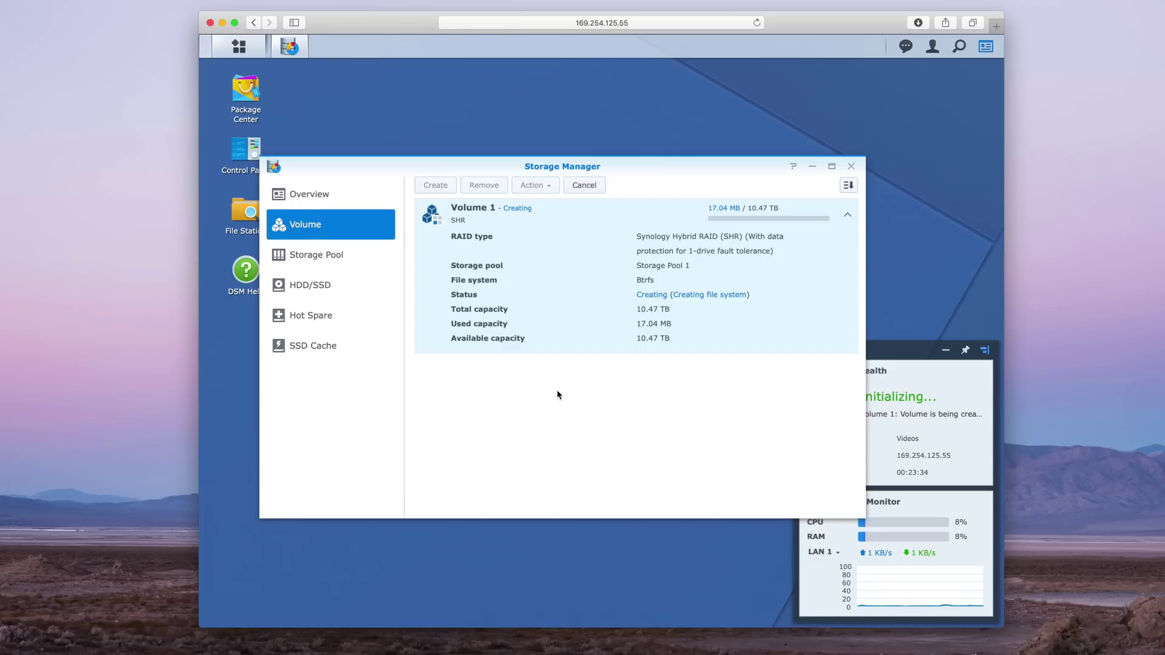
pyautogui.click(851, 167)
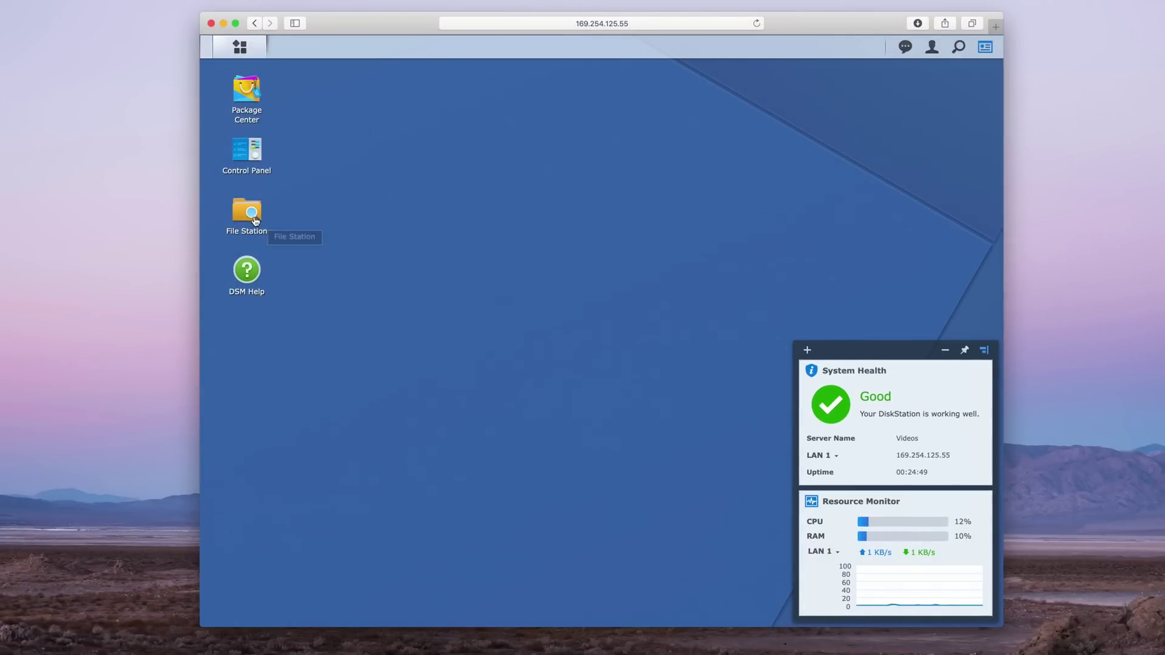
# From File Station, create shared folder FCPX with default wizard settings and permissions, then close the windows
pyautogui.click(254, 219)
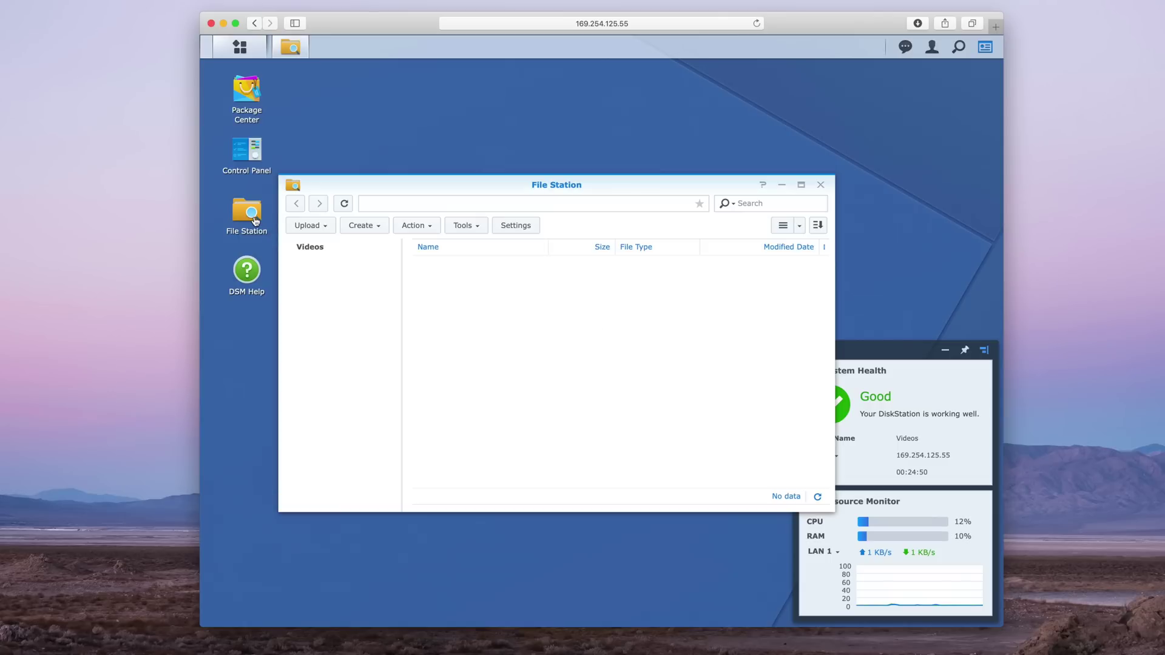
pyautogui.click(552, 373)
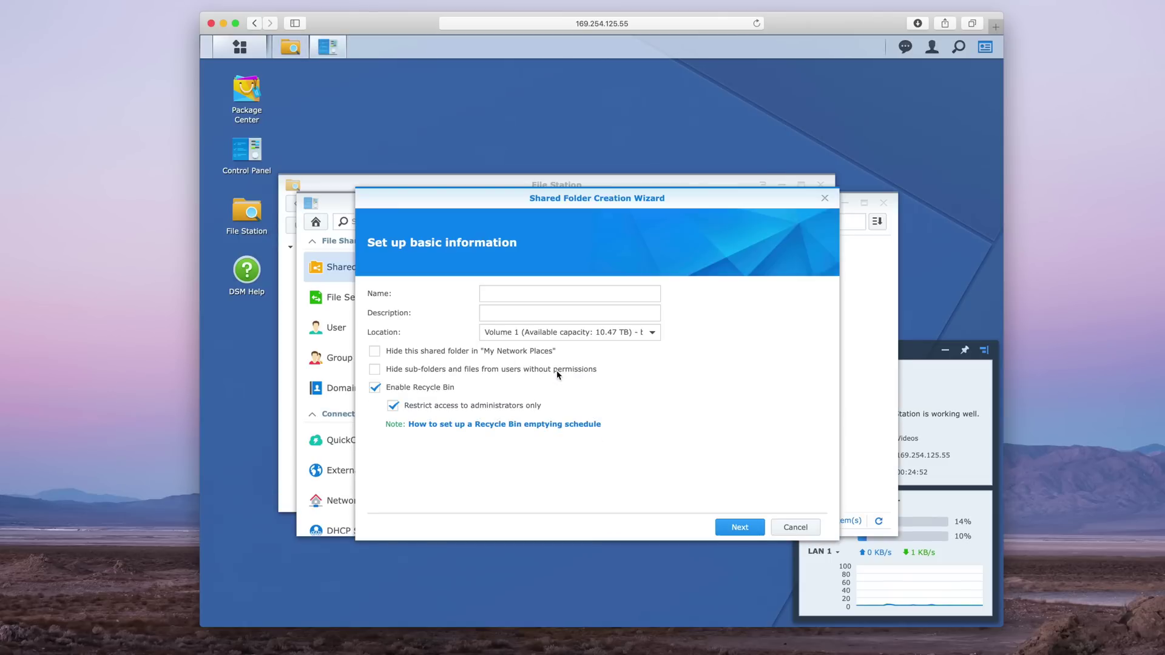
pyautogui.click(545, 296)
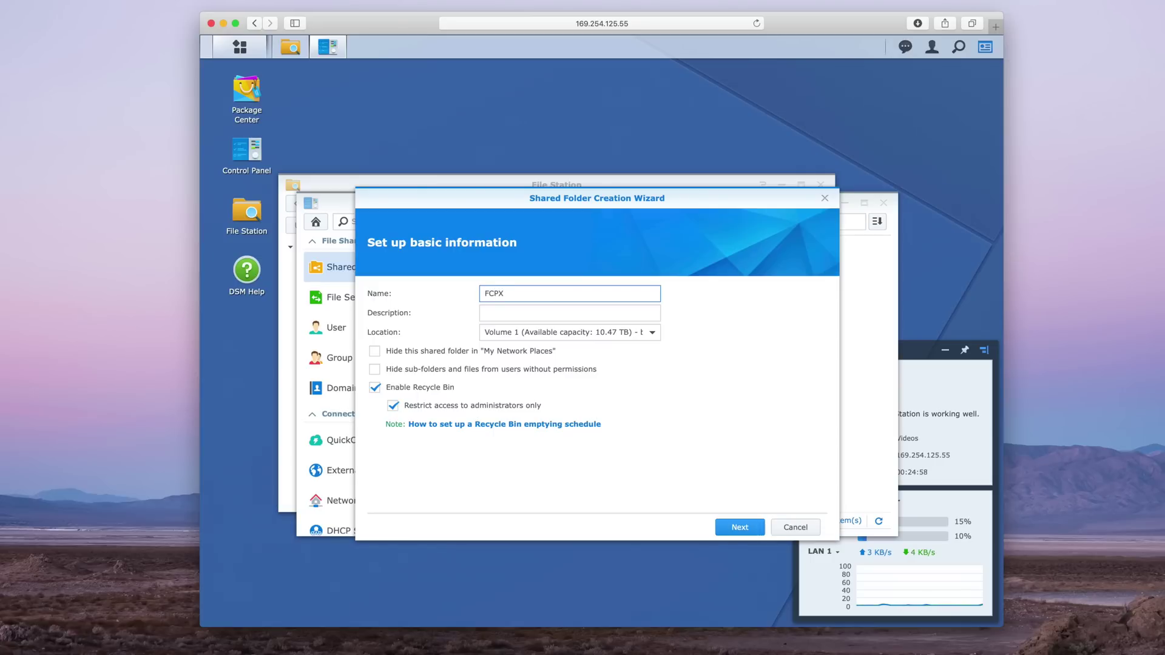
pyautogui.click(739, 528)
pyautogui.click(739, 527)
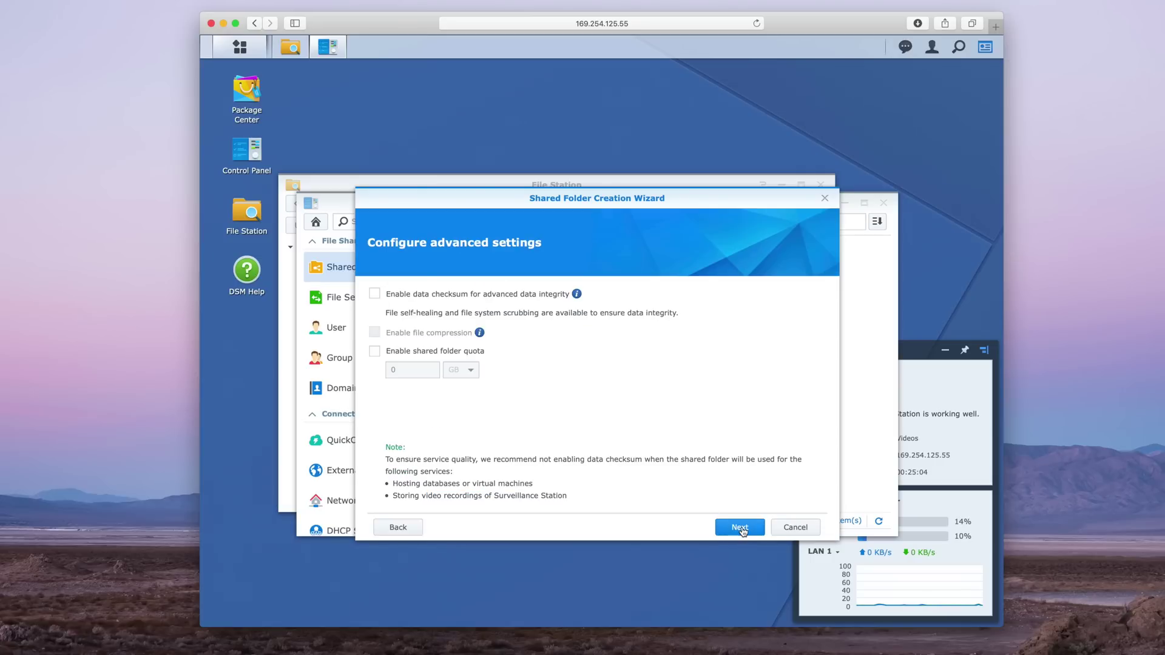
pyautogui.click(739, 527)
pyautogui.click(740, 528)
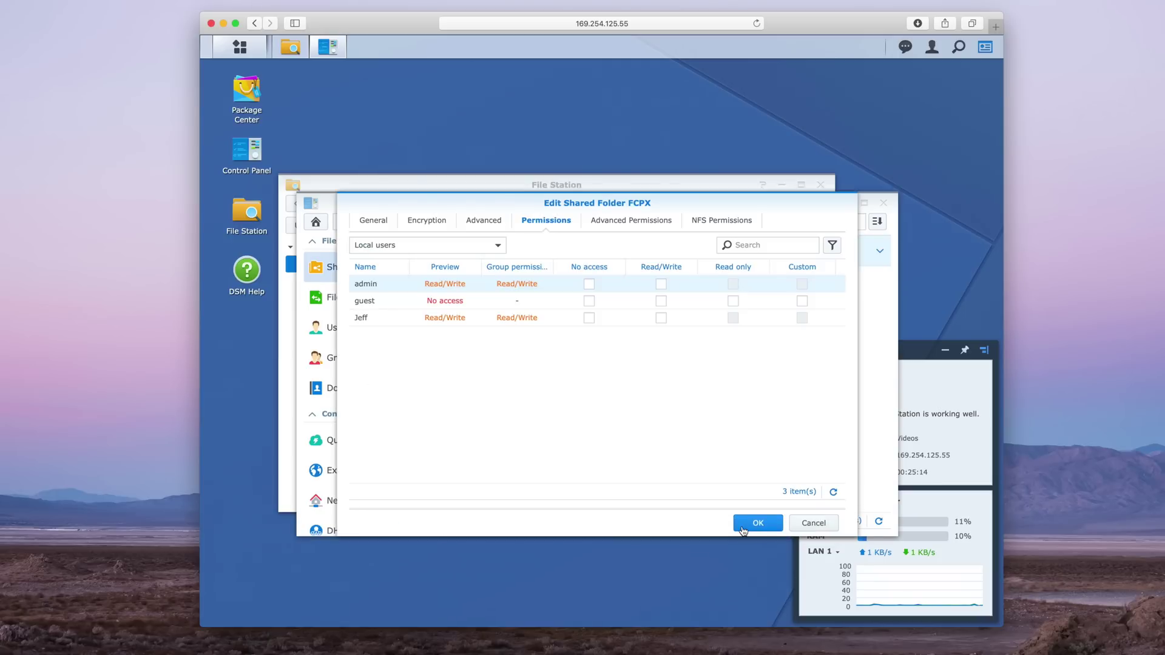
pyautogui.click(742, 527)
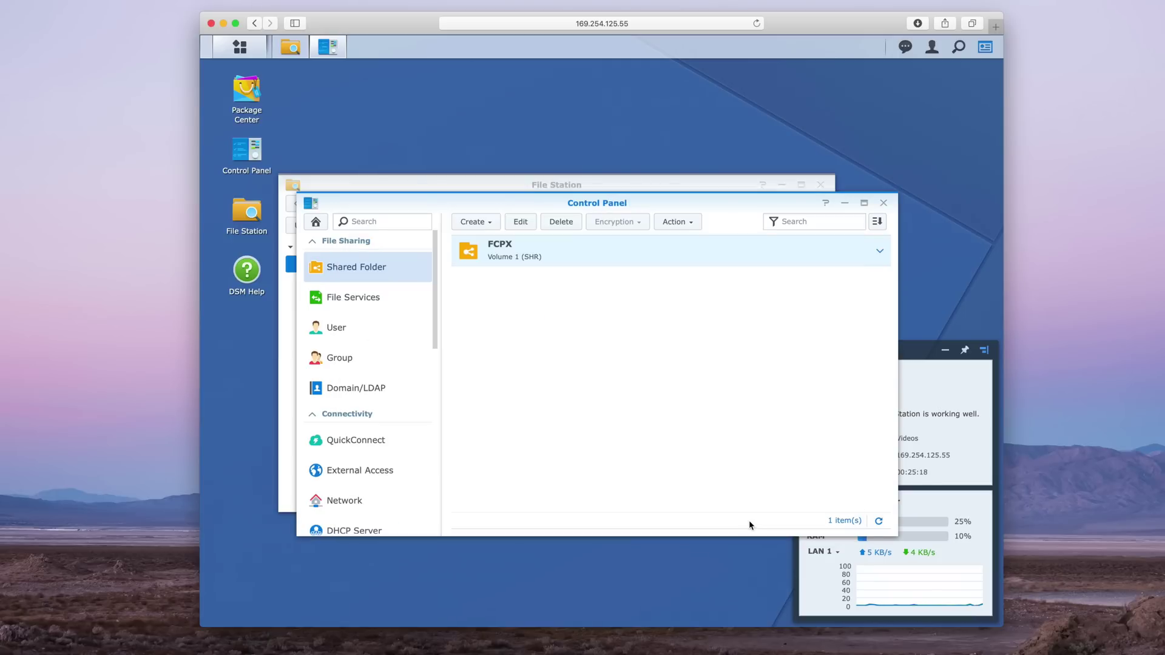
pyautogui.click(883, 203)
pyautogui.click(820, 185)
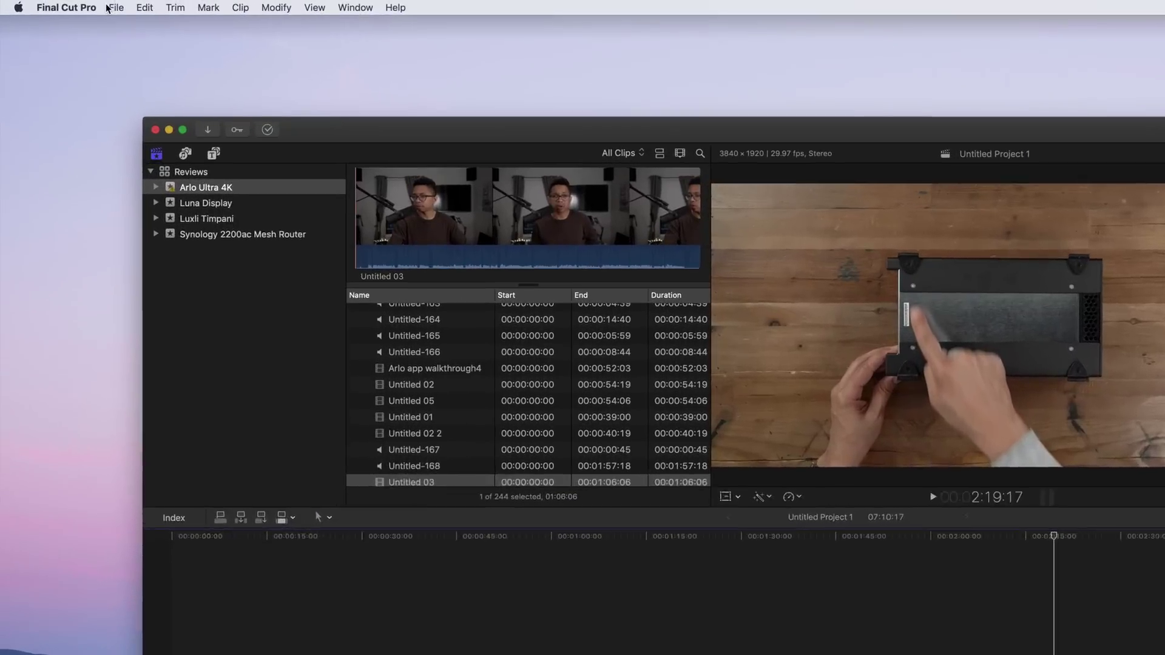
# Try saving a new library named 'Test Library' into the Videos NAS FCPX folder
pyautogui.click(125, 8)
pyautogui.moveTo(131, 26)
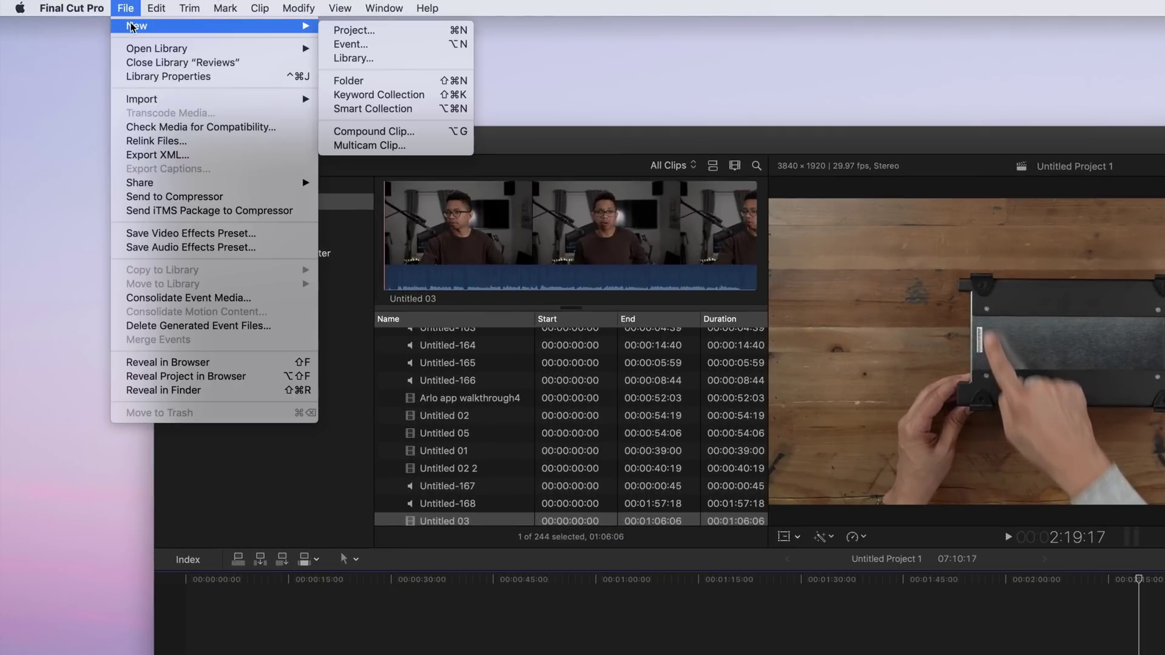
pyautogui.click(353, 58)
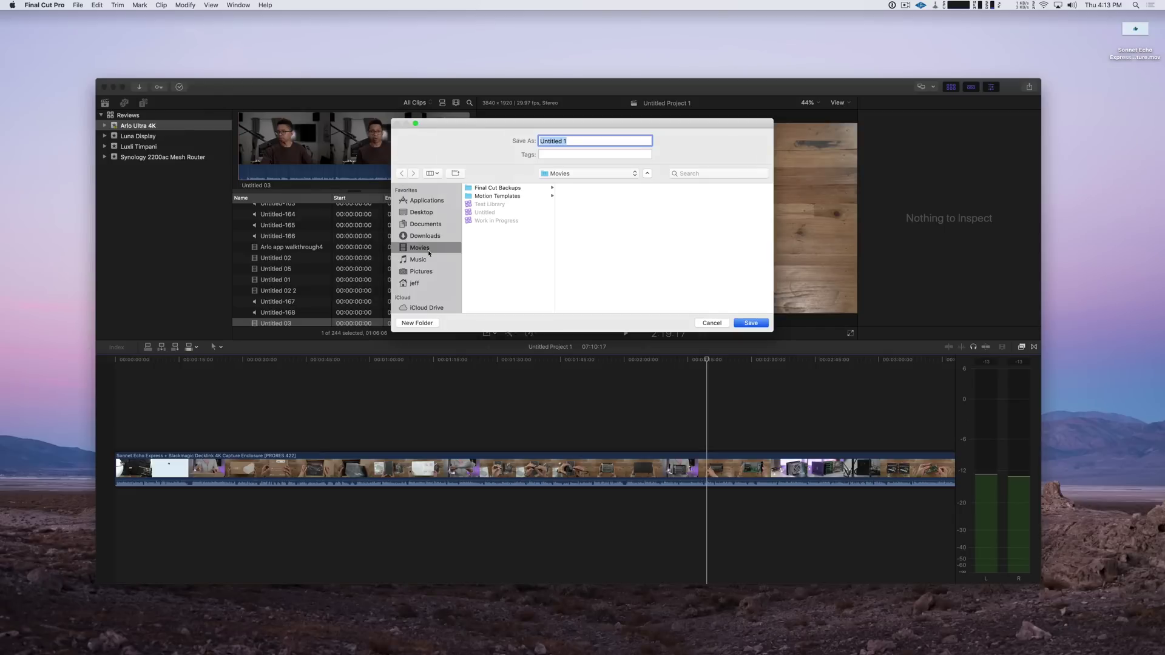
pyautogui.scroll(-3, 427, 273)
pyautogui.click(419, 295)
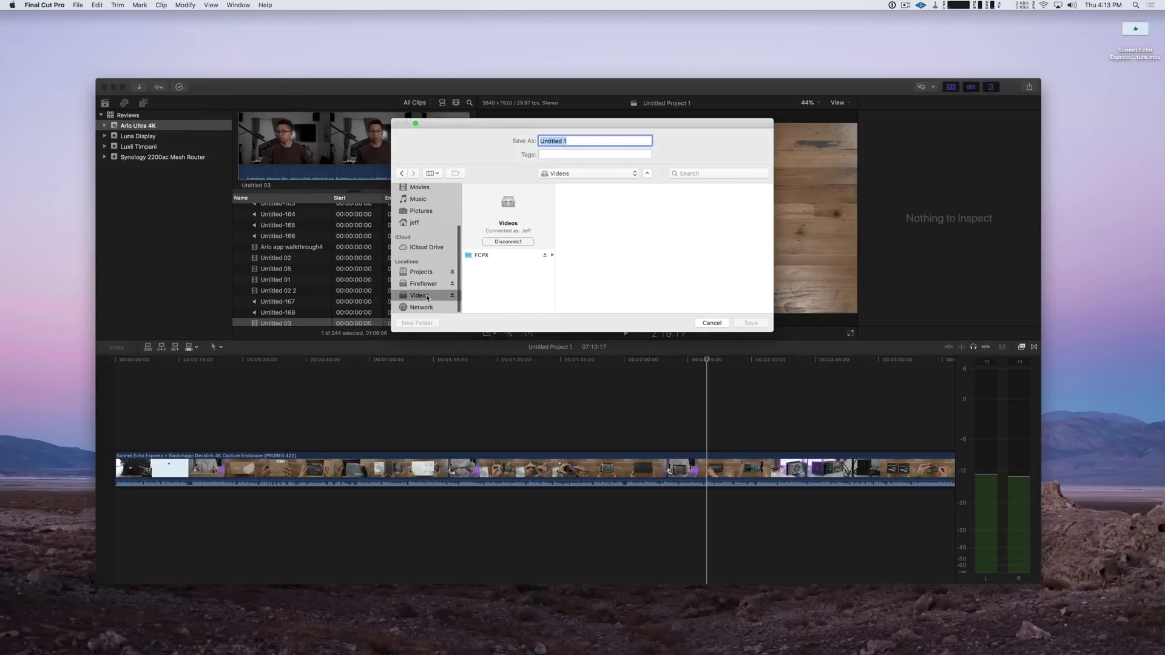
pyautogui.click(505, 256)
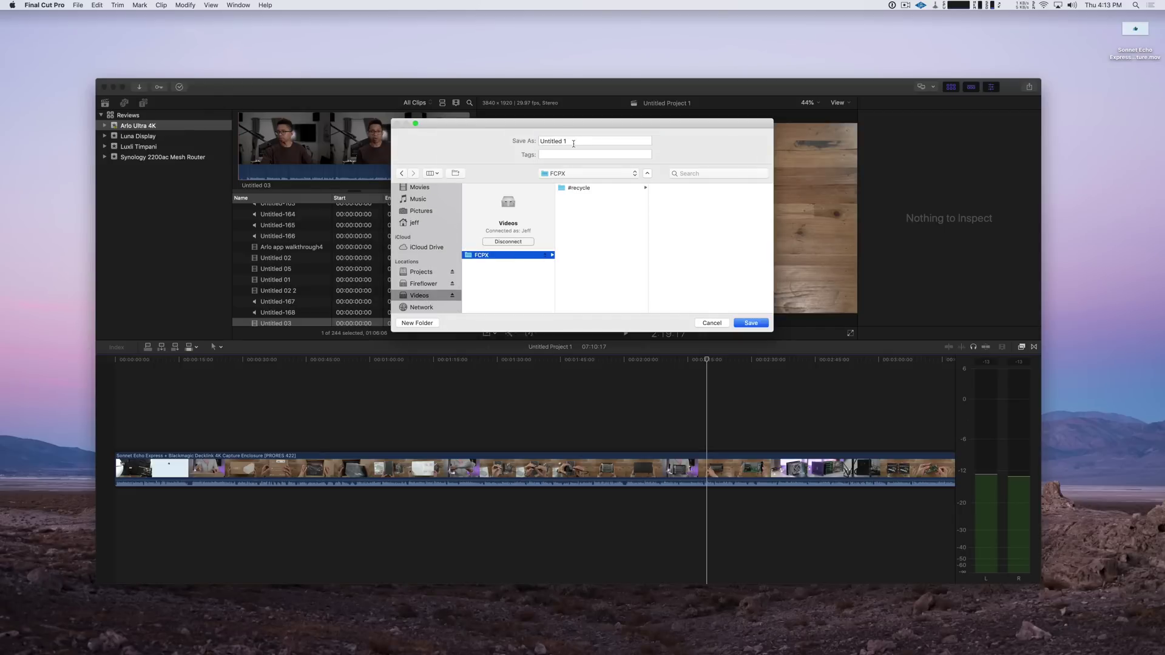
pyautogui.press('Tab')
pyautogui.write('Test')
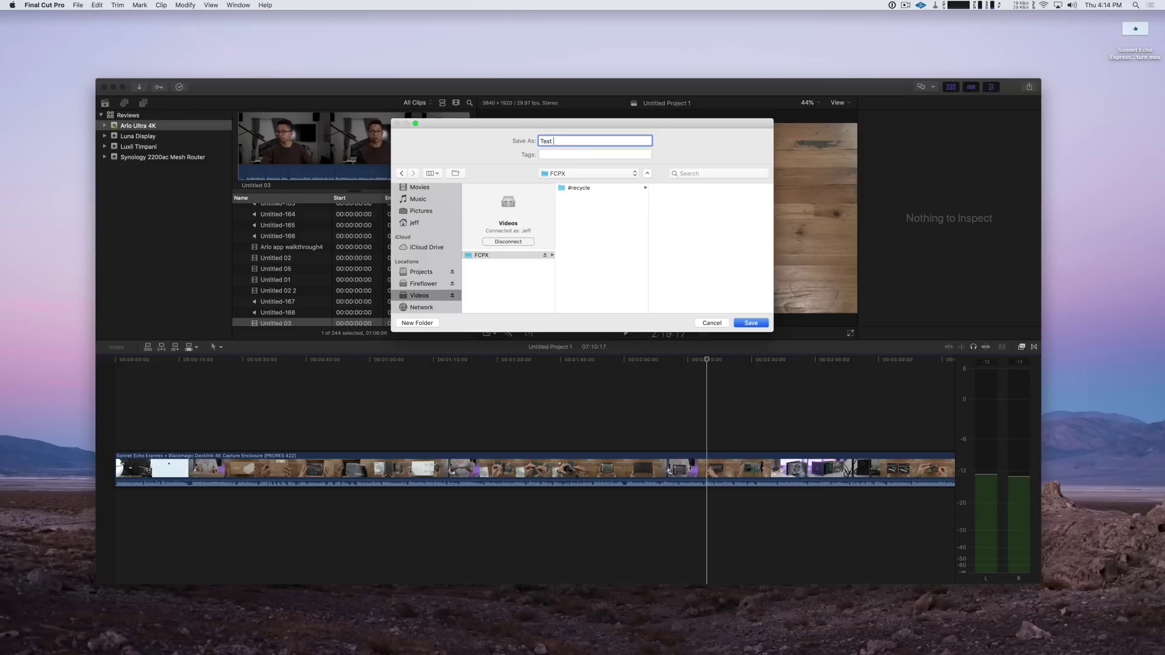
pyautogui.write(' Library')
pyautogui.click(759, 323)
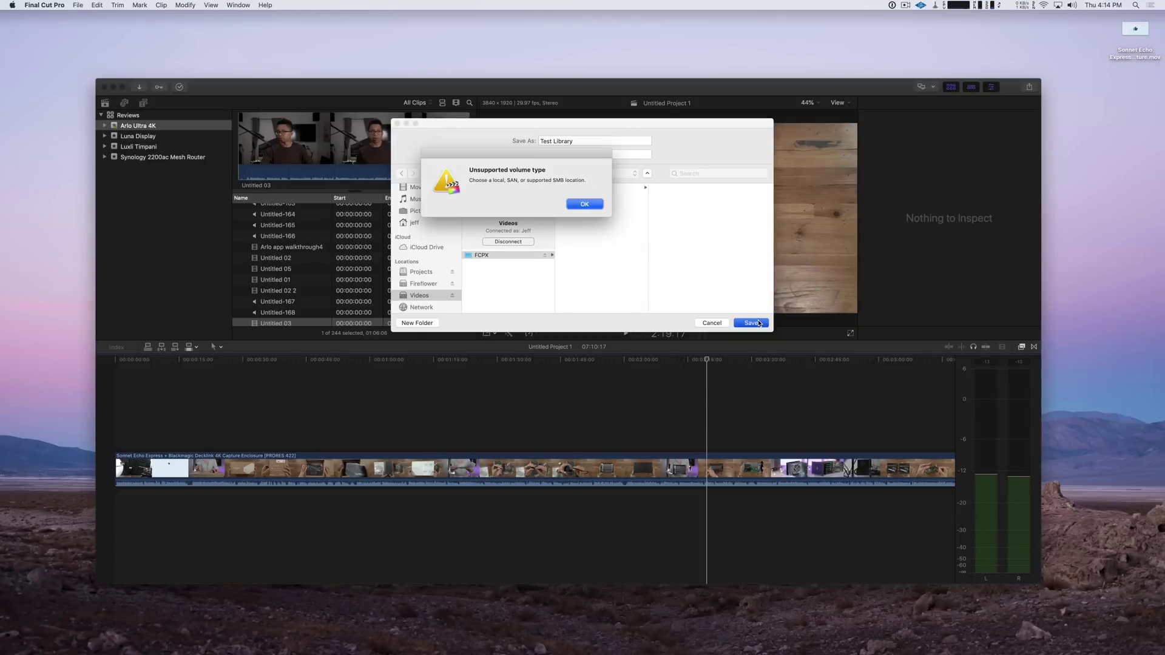
# Dismiss the unsupported volume type alert, cancel the save, and hide Final Cut Pro
pyautogui.click(587, 207)
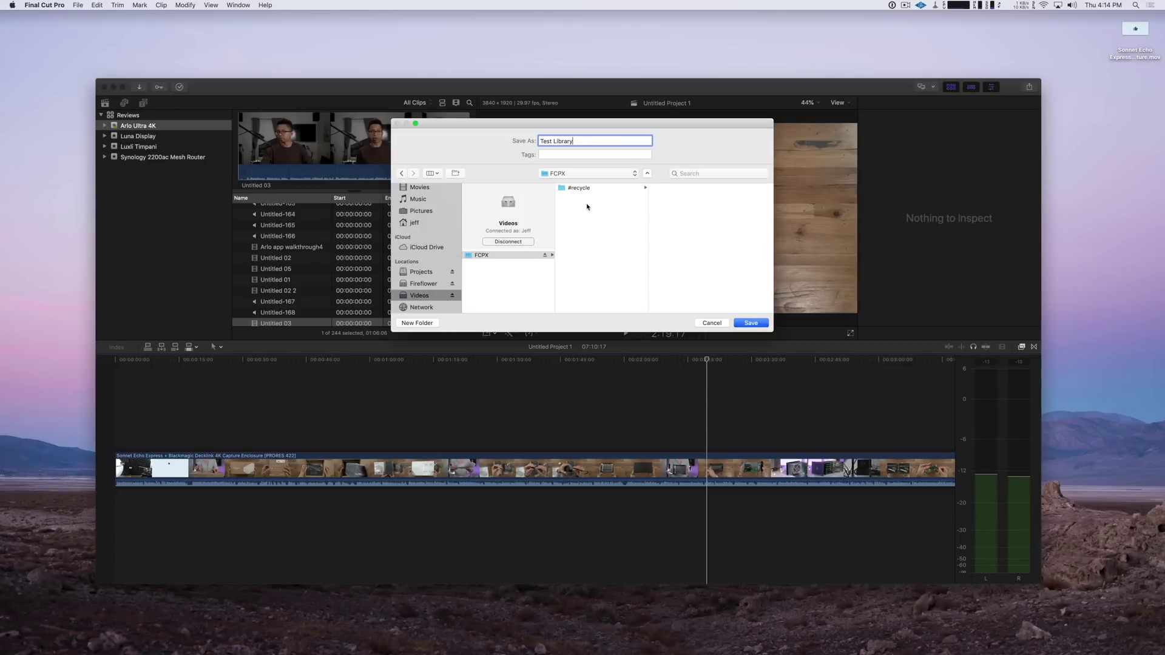
pyautogui.click(711, 323)
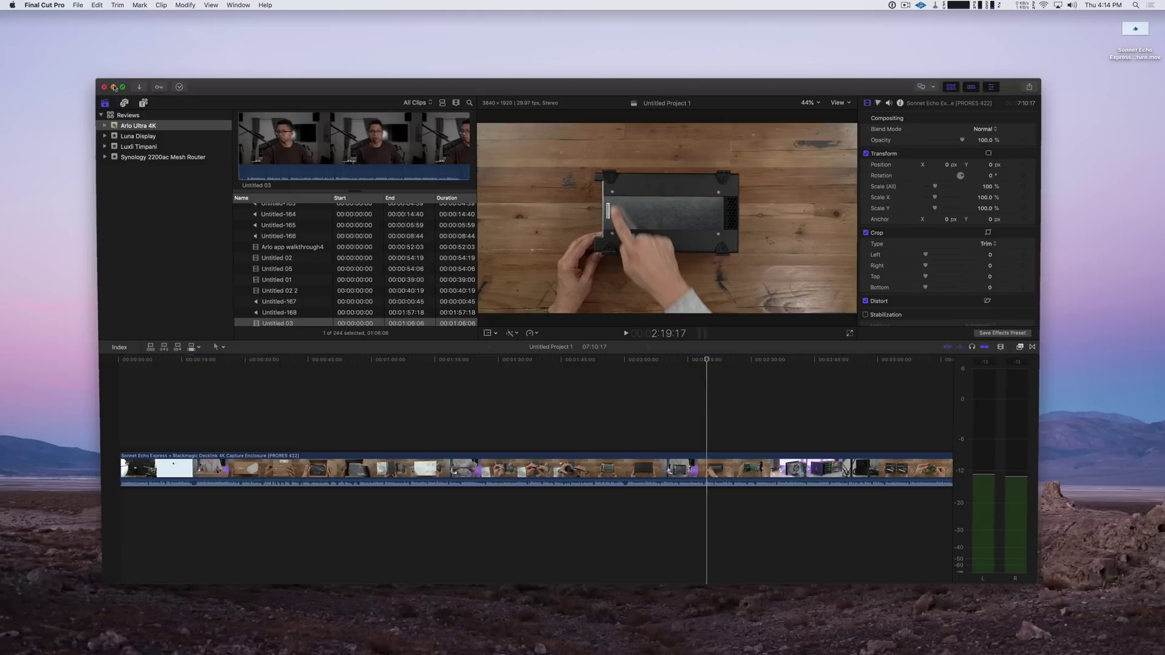
pyautogui.click(114, 87)
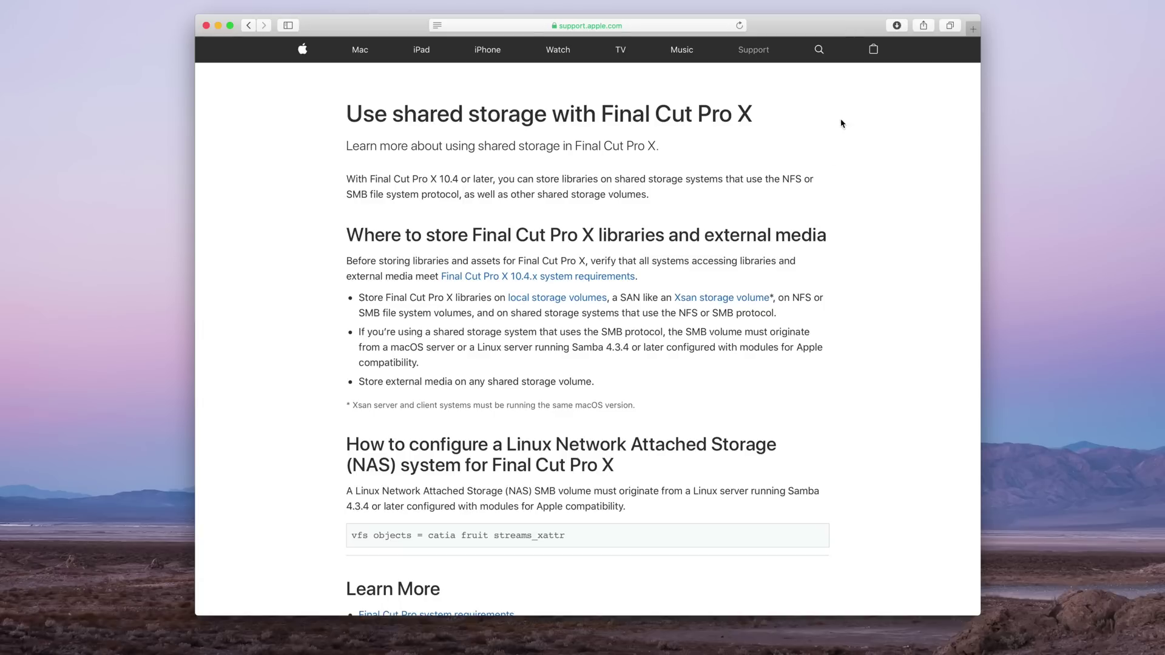
# Find and select the 'vfs objects = catia fruit streams_xattr' line in Apple's support article
pyautogui.scroll(-4, 507, 431)
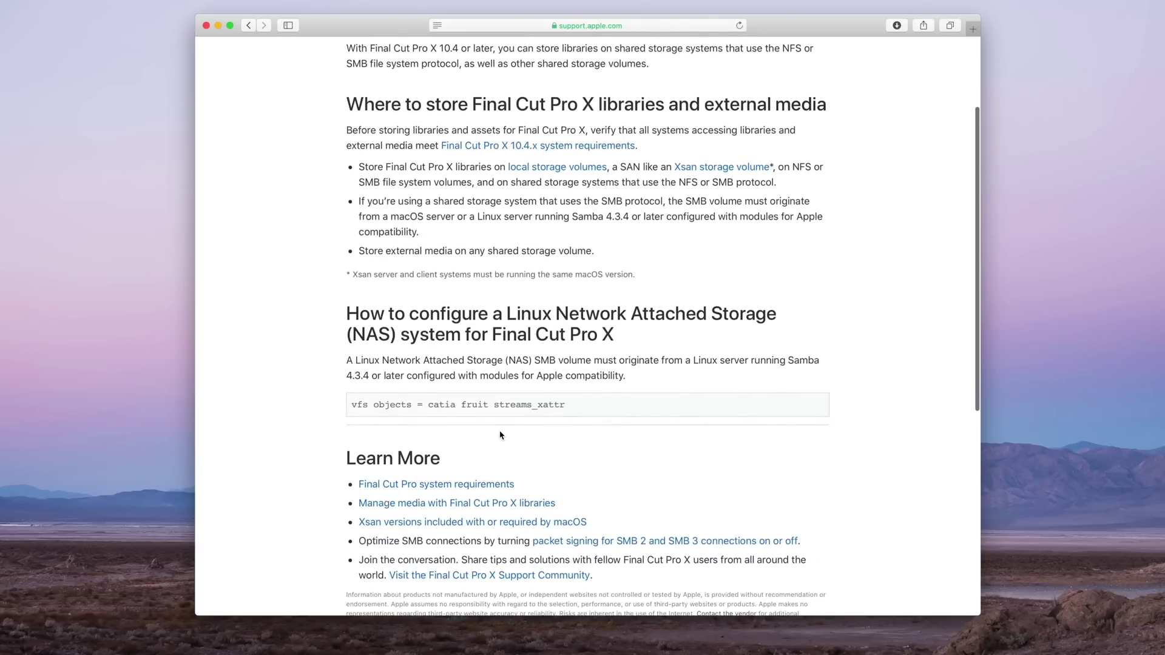
pyautogui.scroll(-2, 503, 437)
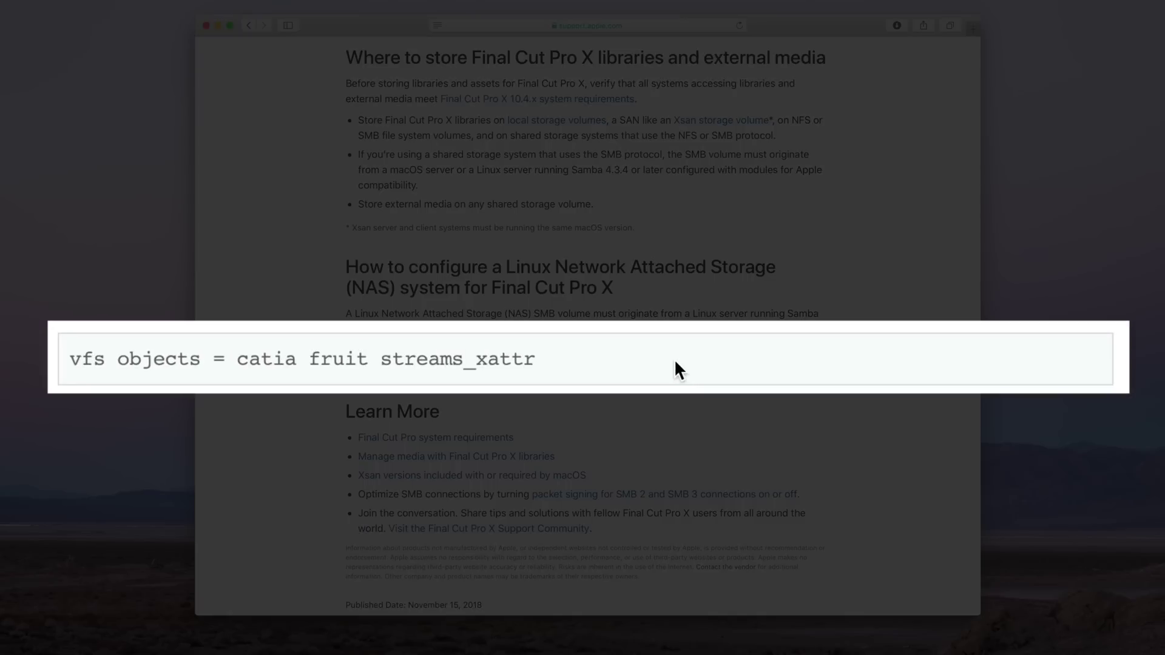
pyautogui.moveTo(629, 363); pyautogui.dragTo(353, 359)
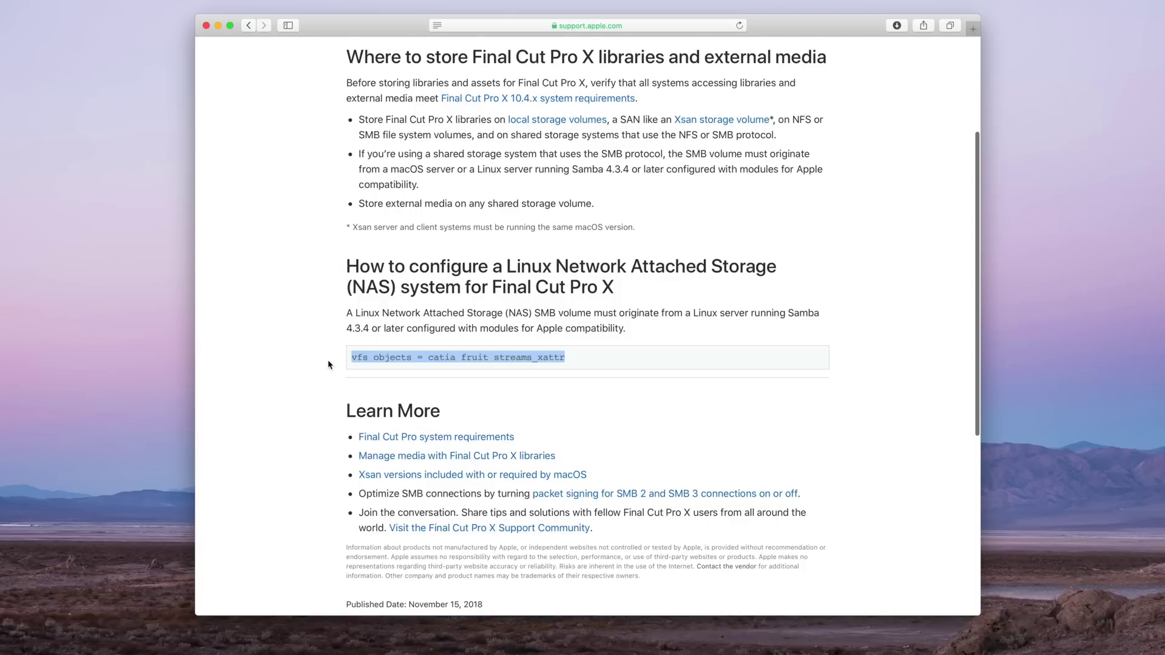
pyautogui.click(328, 364)
pyautogui.scroll(5, 331, 363)
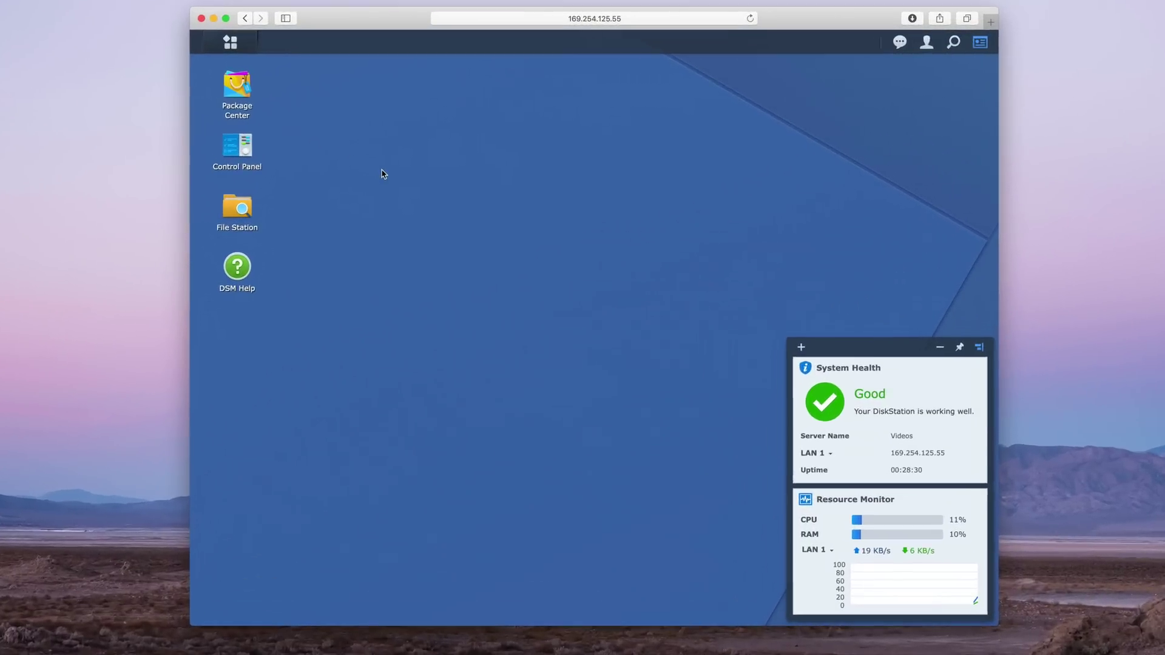
# Enable the SSH service on port 22 in Control Panel's Terminal & SNMP settings
pyautogui.click(237, 156)
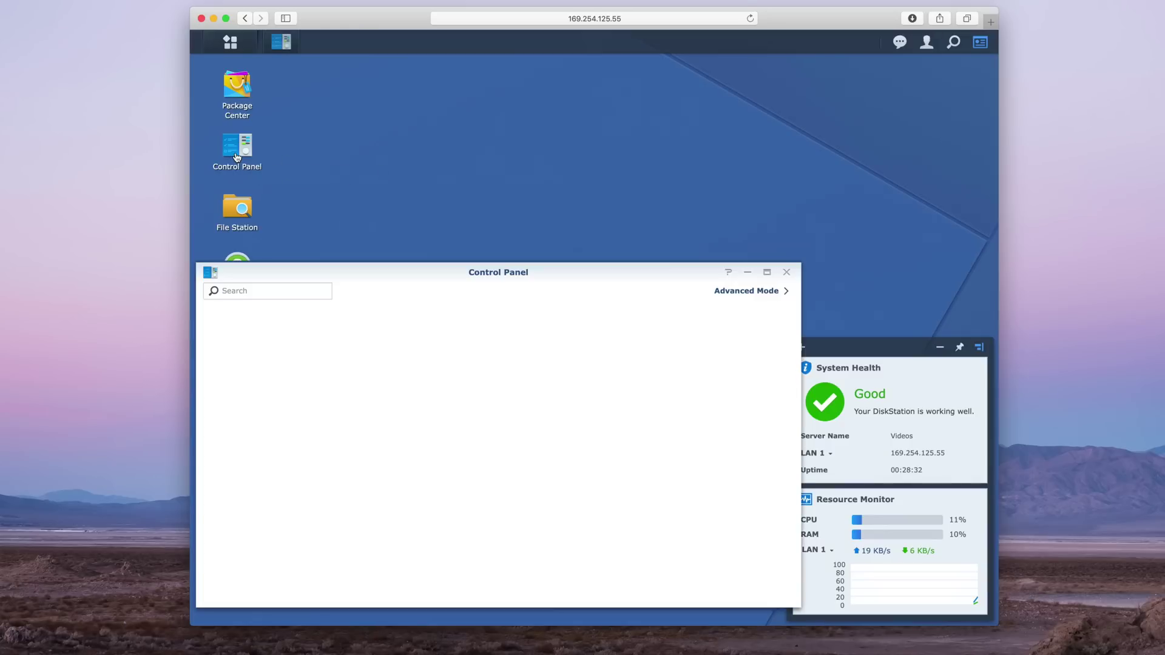
pyautogui.click(743, 293)
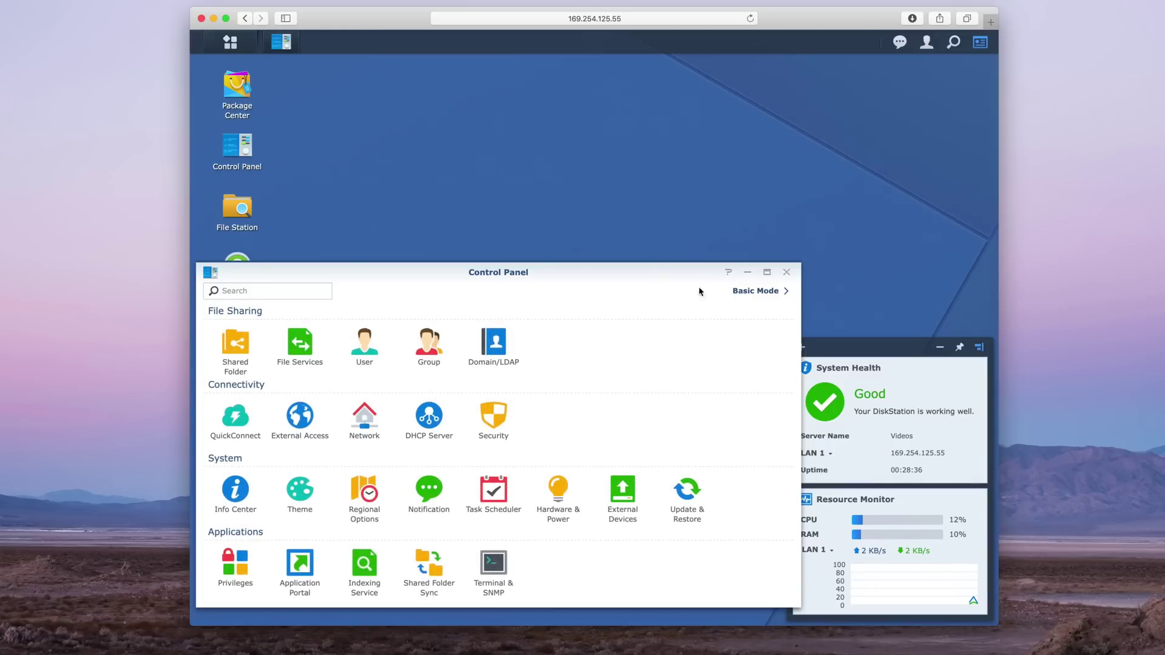
pyautogui.click(497, 568)
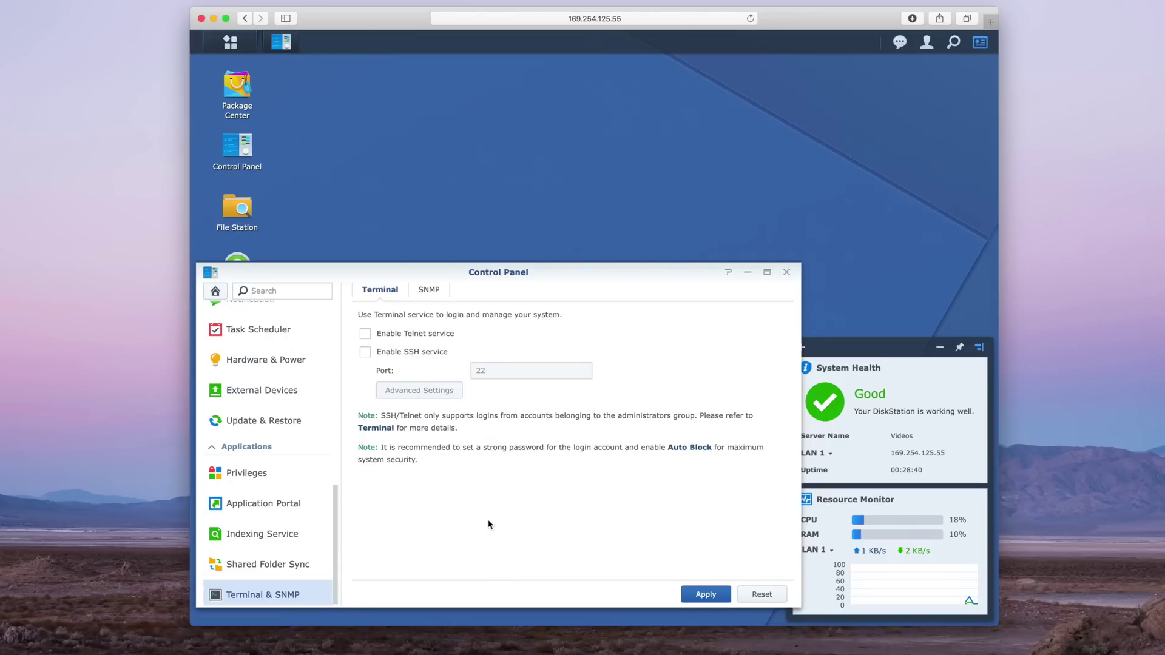
pyautogui.click(366, 352)
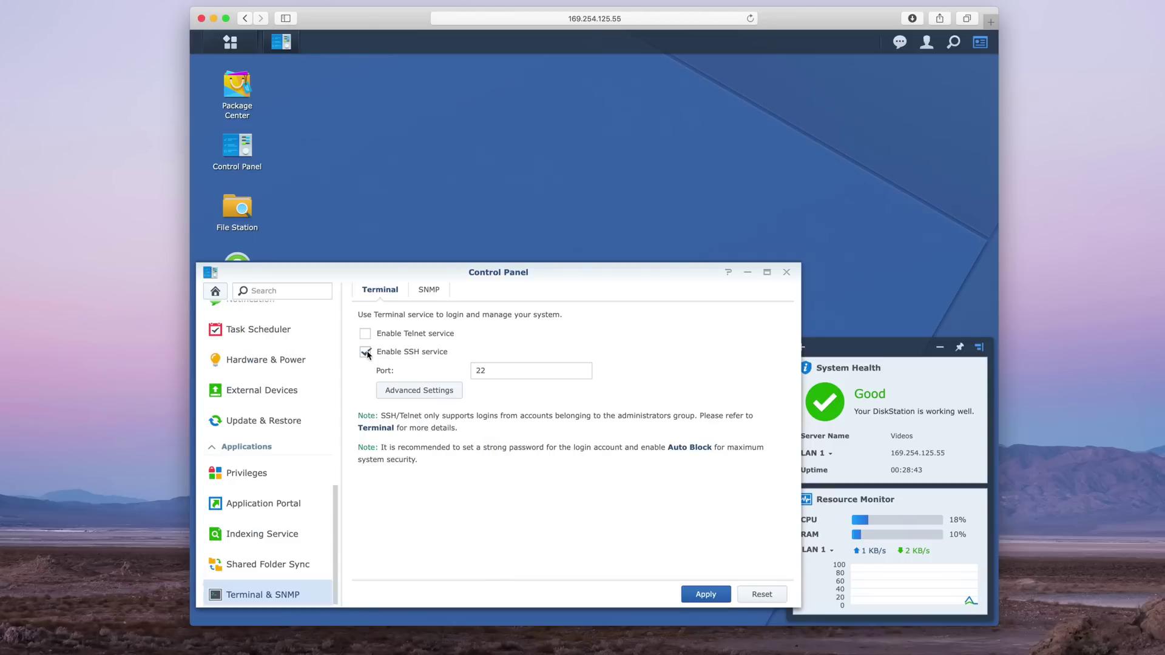
pyautogui.click(699, 597)
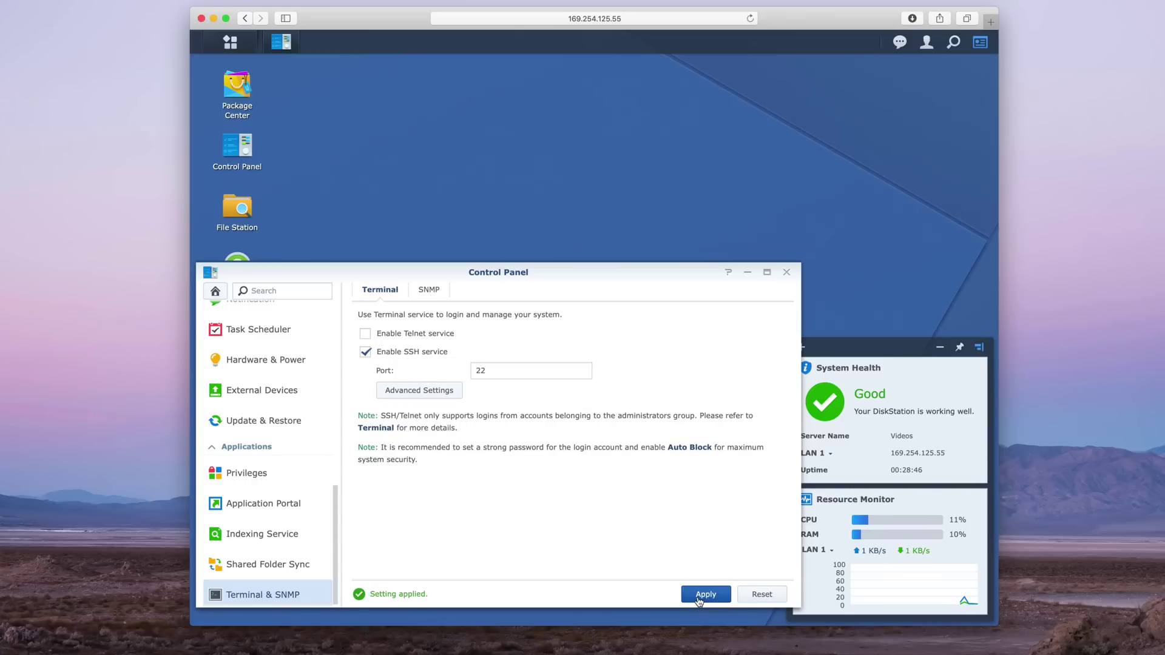
pyautogui.scroll(10, 291, 388)
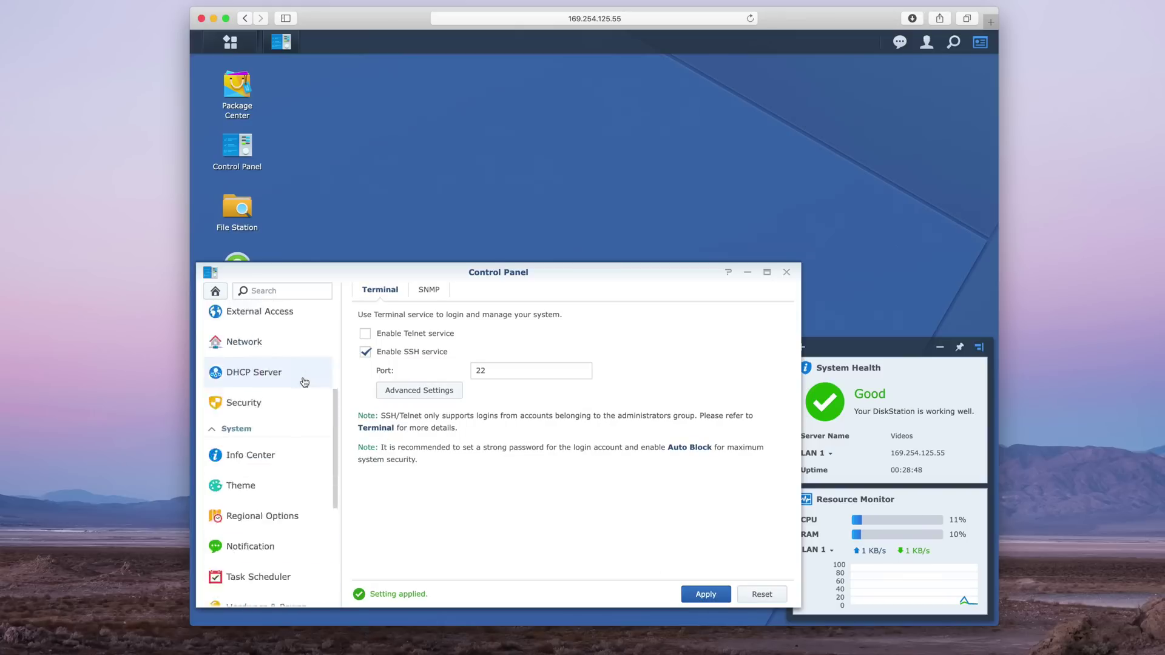
# Set File Services' maximum SMB protocol to SMB3 and confirm the network service restart
pyautogui.click(231, 369)
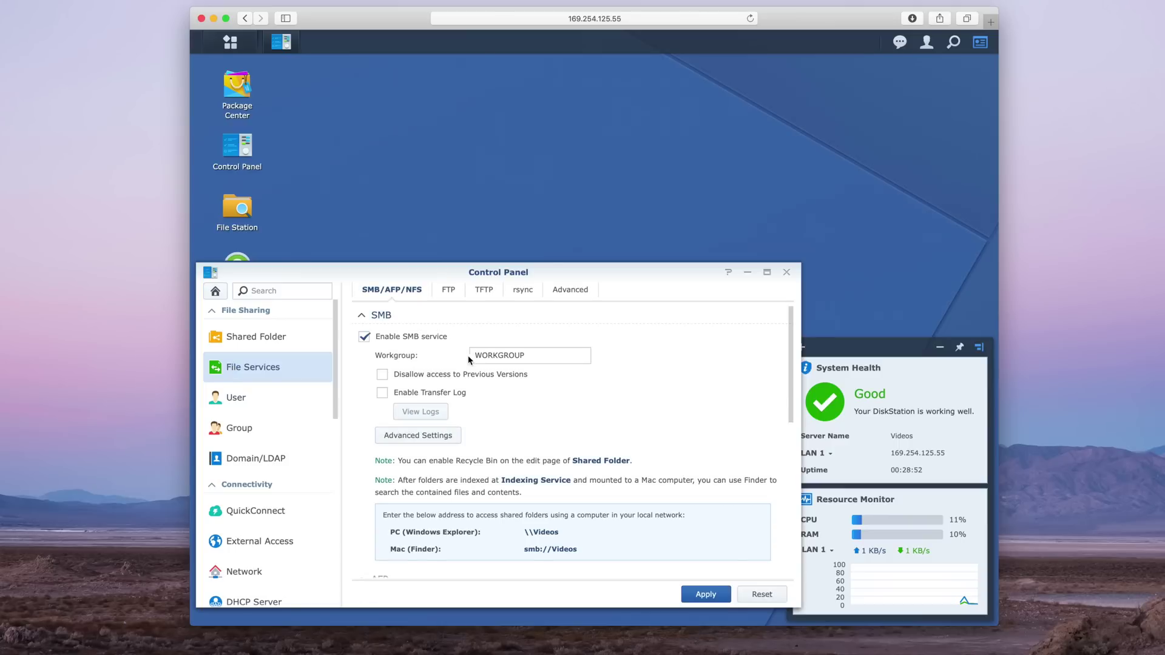
pyautogui.click(443, 437)
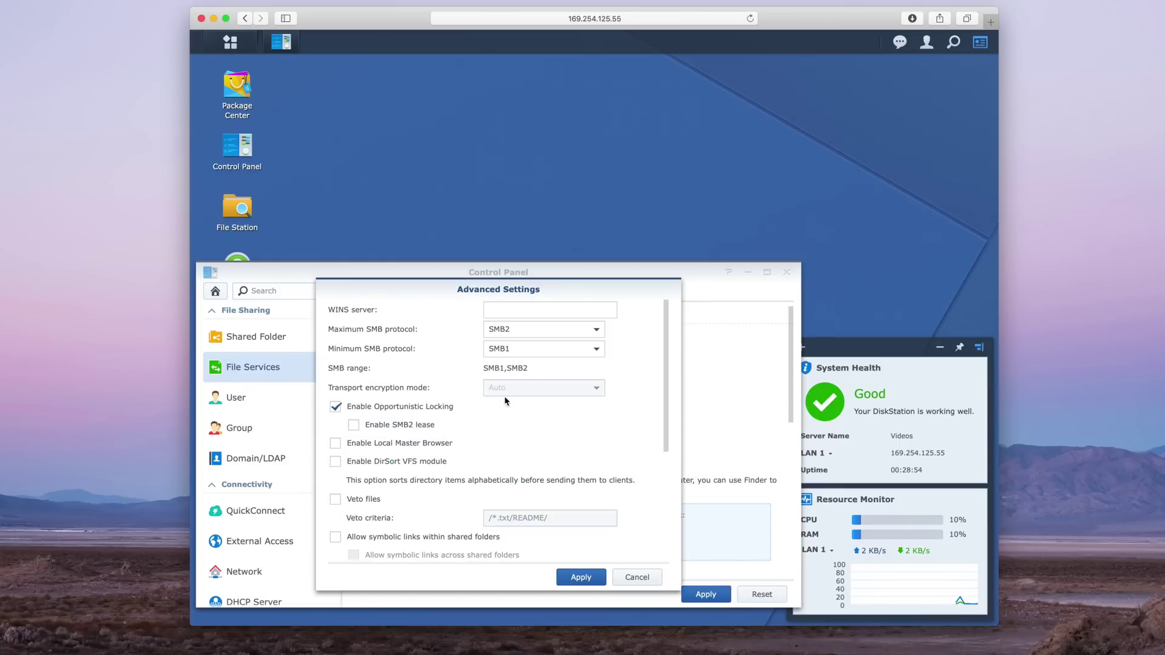
pyautogui.click(539, 338)
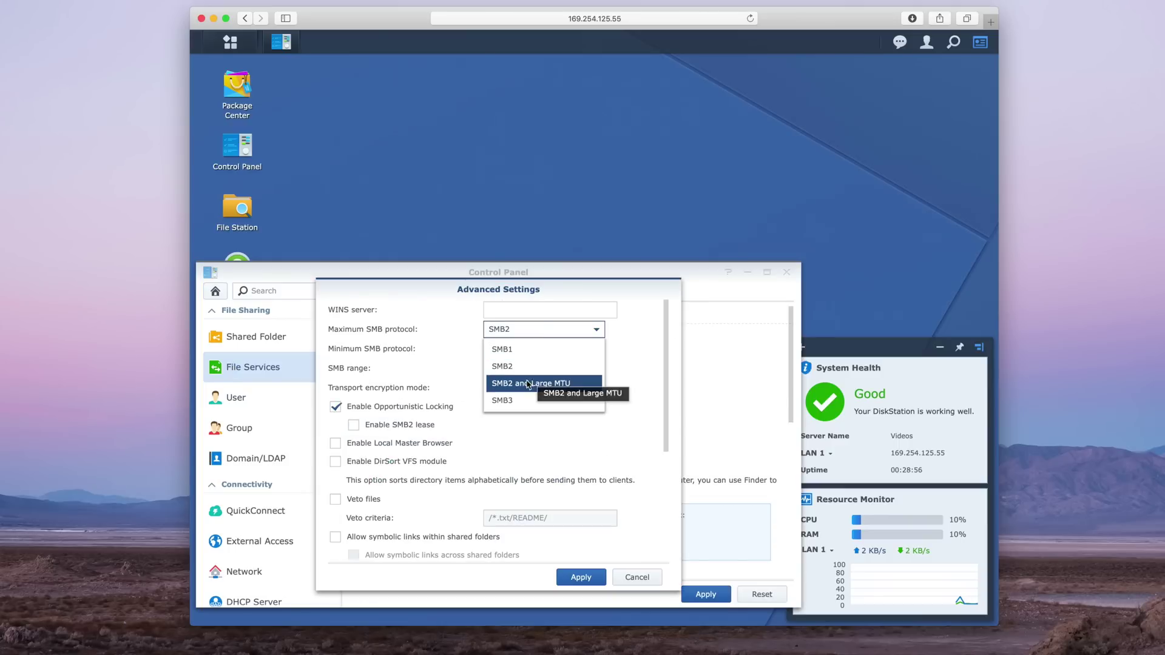
pyautogui.click(523, 400)
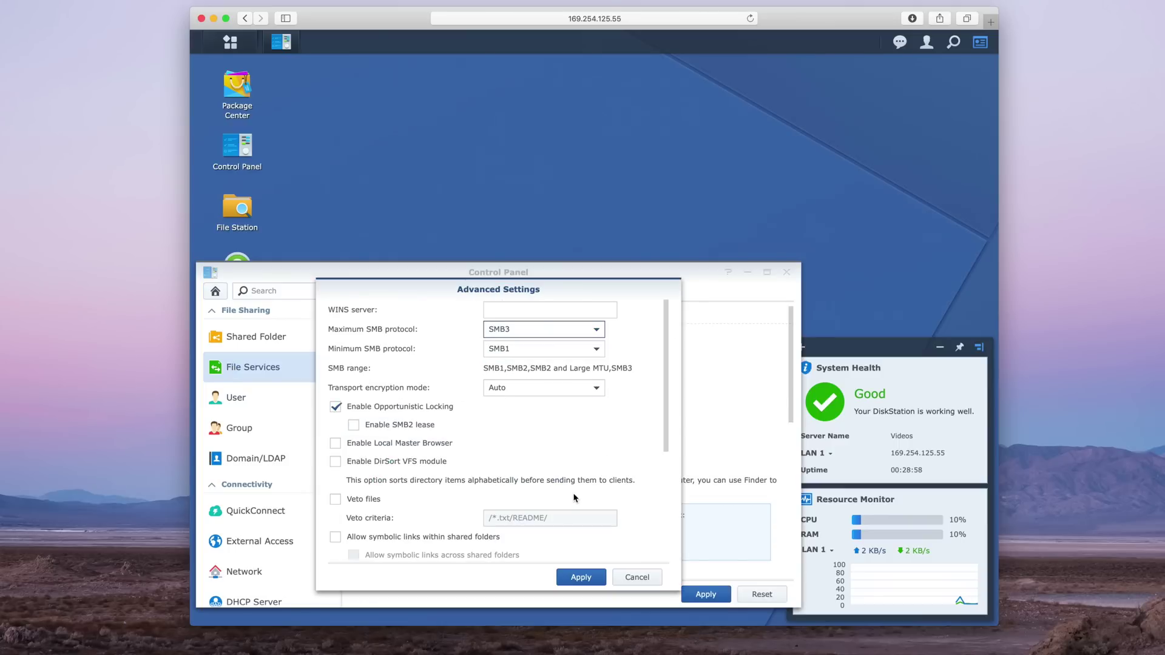
pyautogui.click(592, 584)
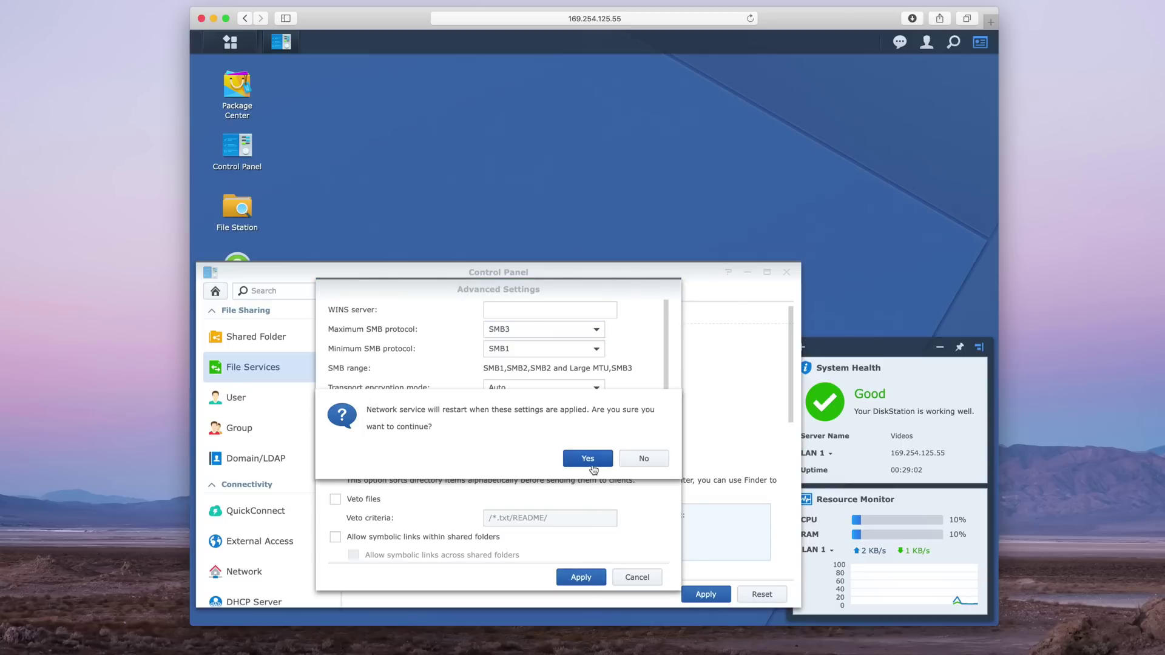
pyautogui.click(588, 459)
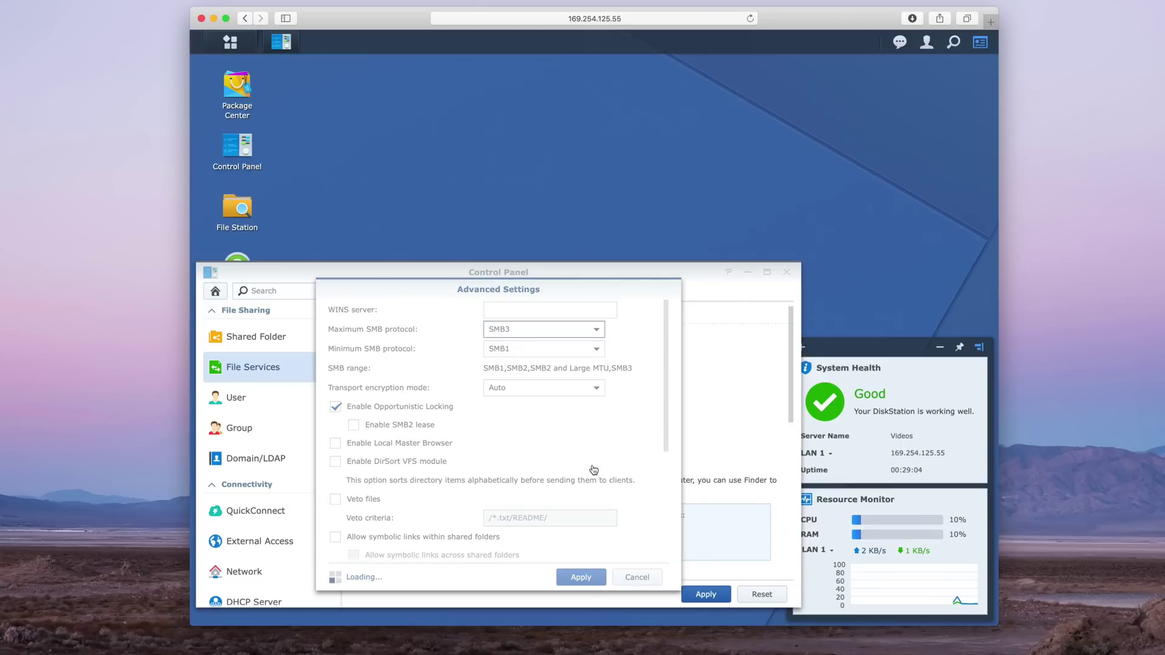
pyautogui.scroll(-5, 546, 470)
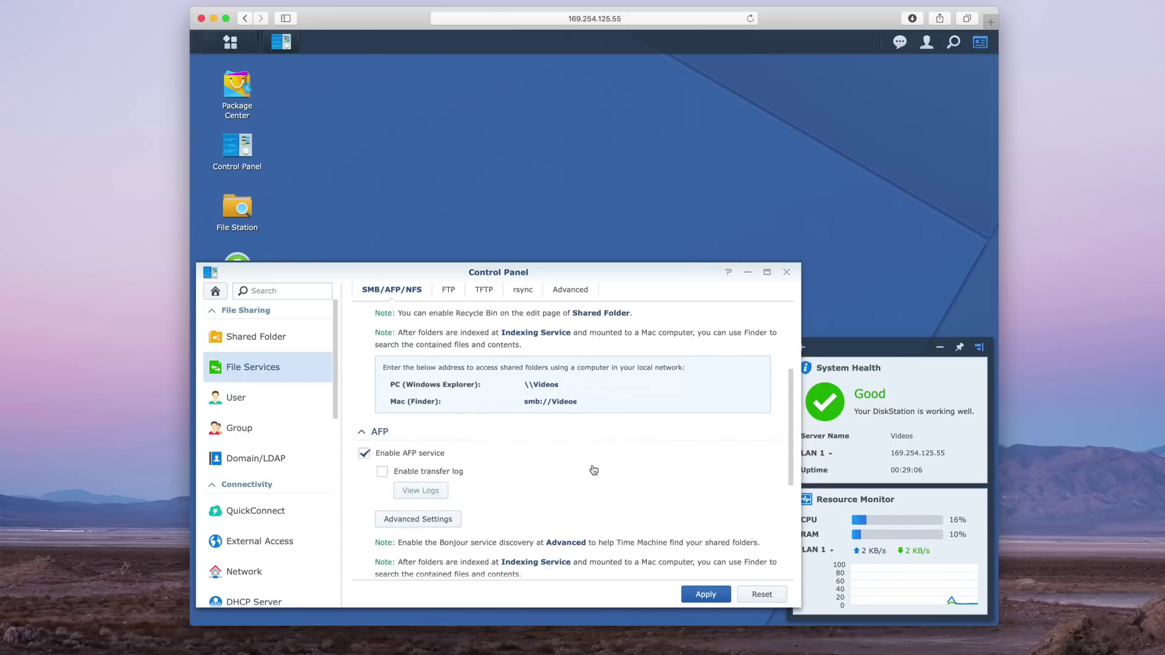
pyautogui.scroll(3, 575, 467)
# Disable the AFP service, acknowledge the shutdown alert, and close Control Panel
pyautogui.click(366, 444)
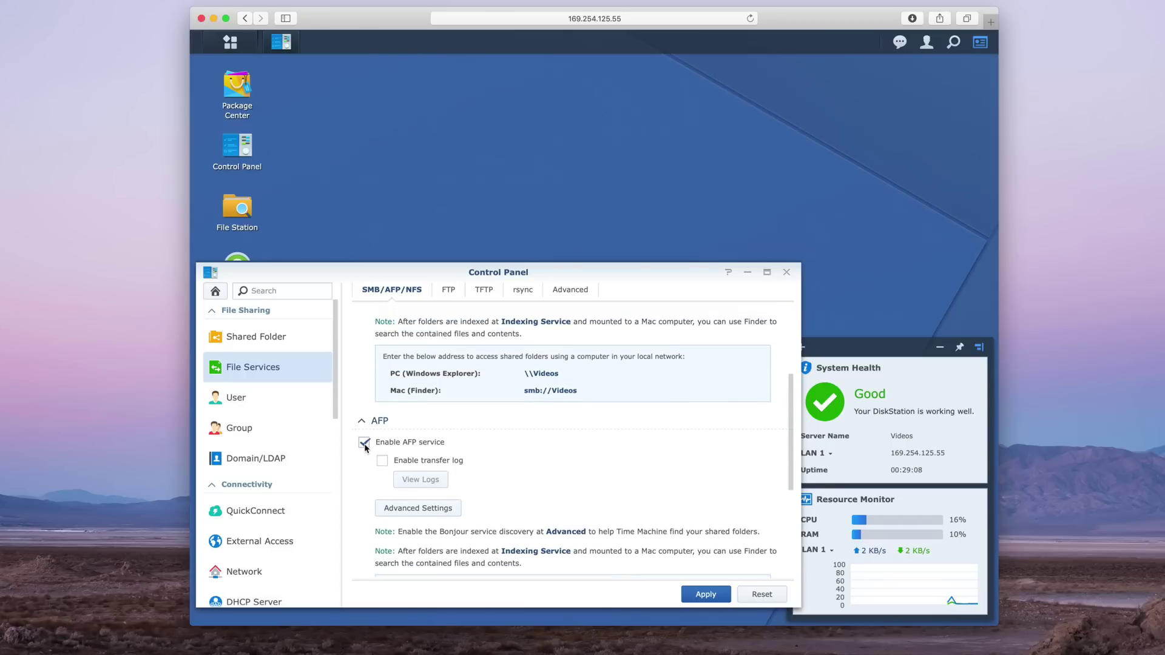
pyautogui.click(714, 598)
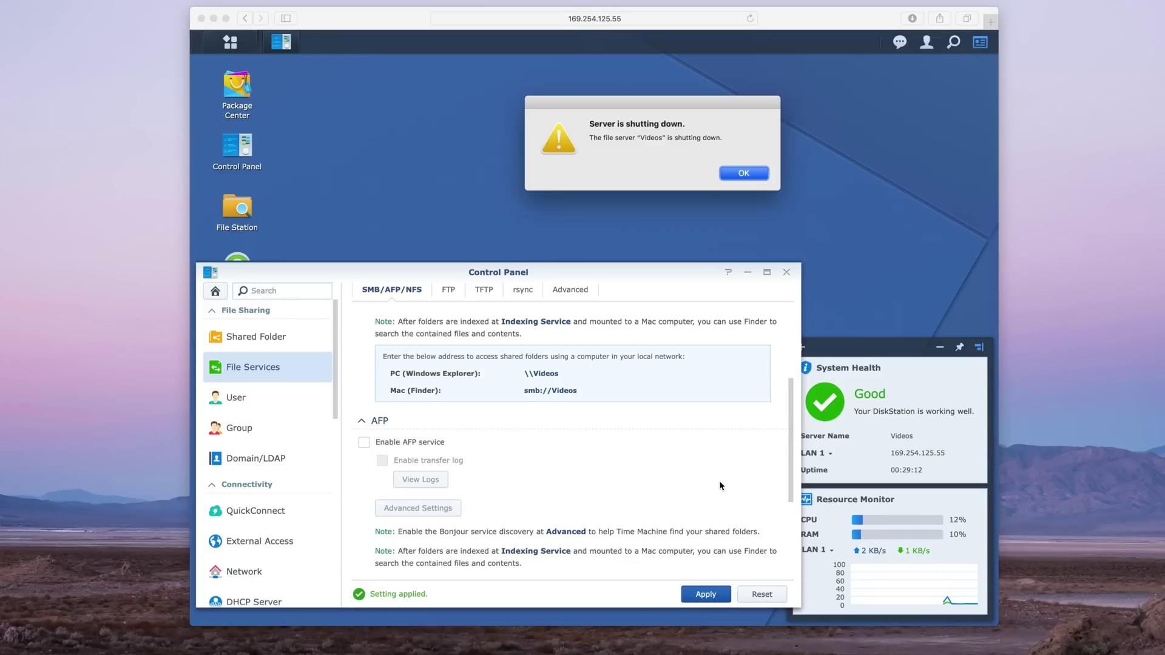
pyautogui.click(752, 173)
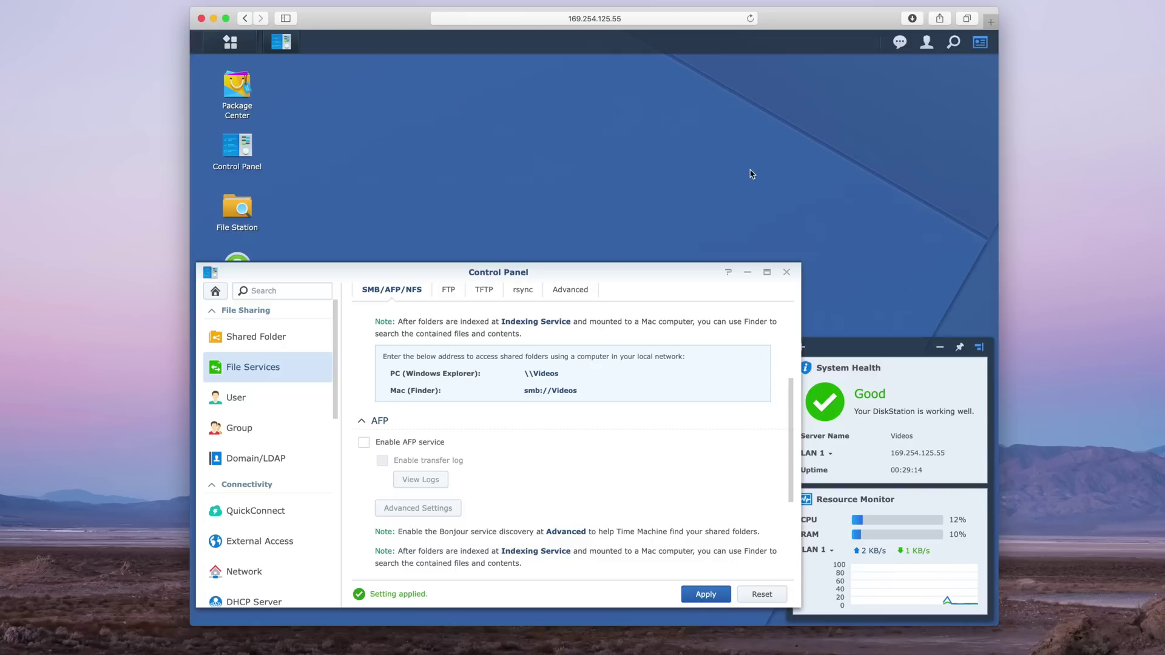
pyautogui.click(786, 272)
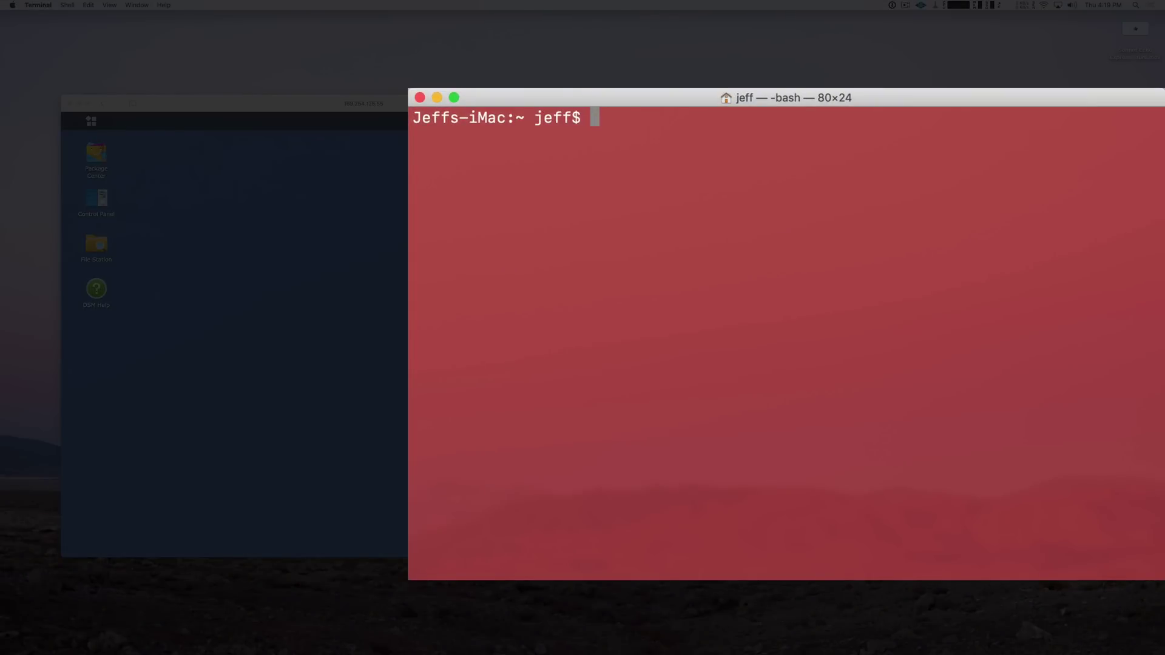
# SSH into the NAS at 169.254.125.55 on port 22, accepting the host key and logging in
pyautogui.write('ssh 169.25')
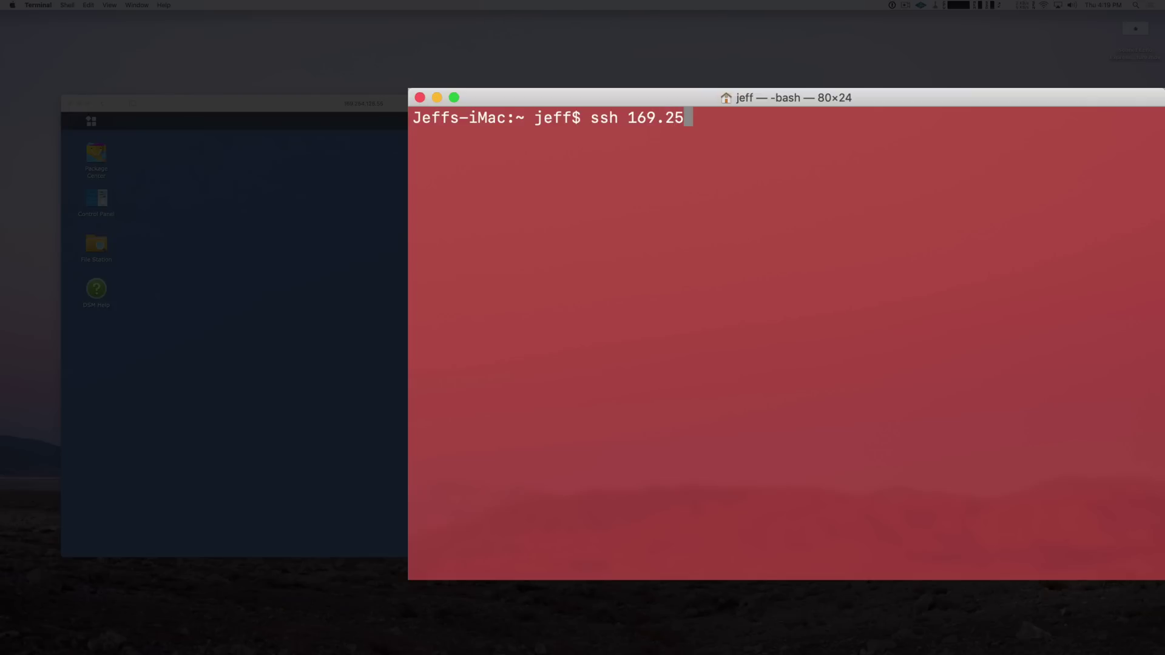
pyautogui.write('4.125.55')
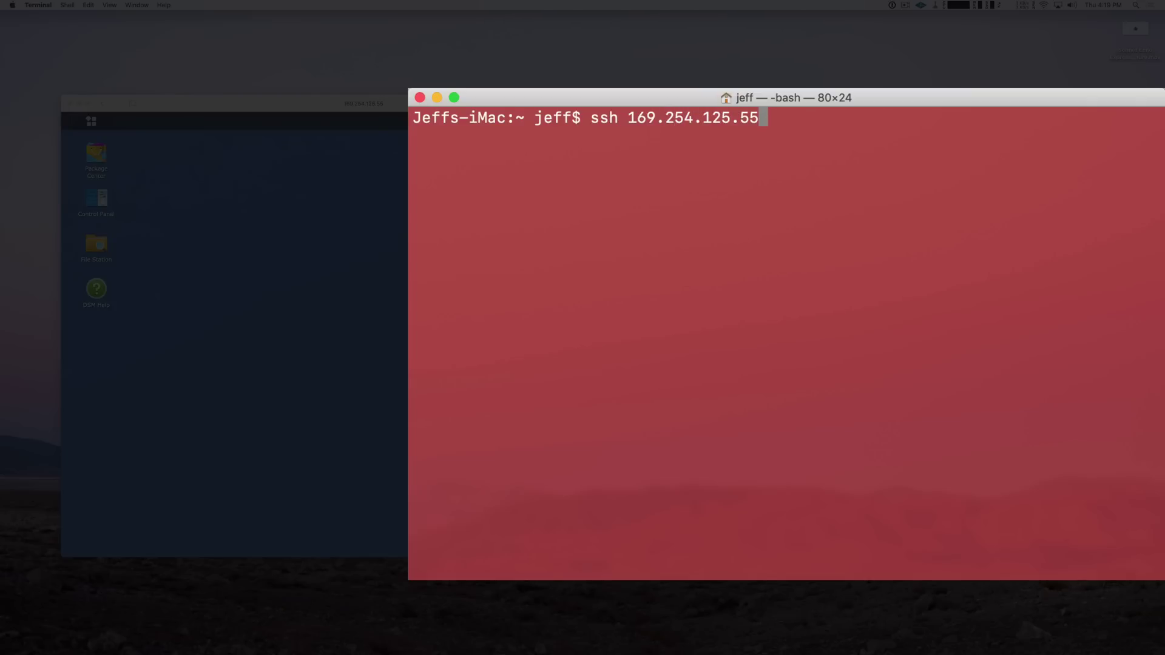
pyautogui.write(' -p 22')
pyautogui.press('Return')
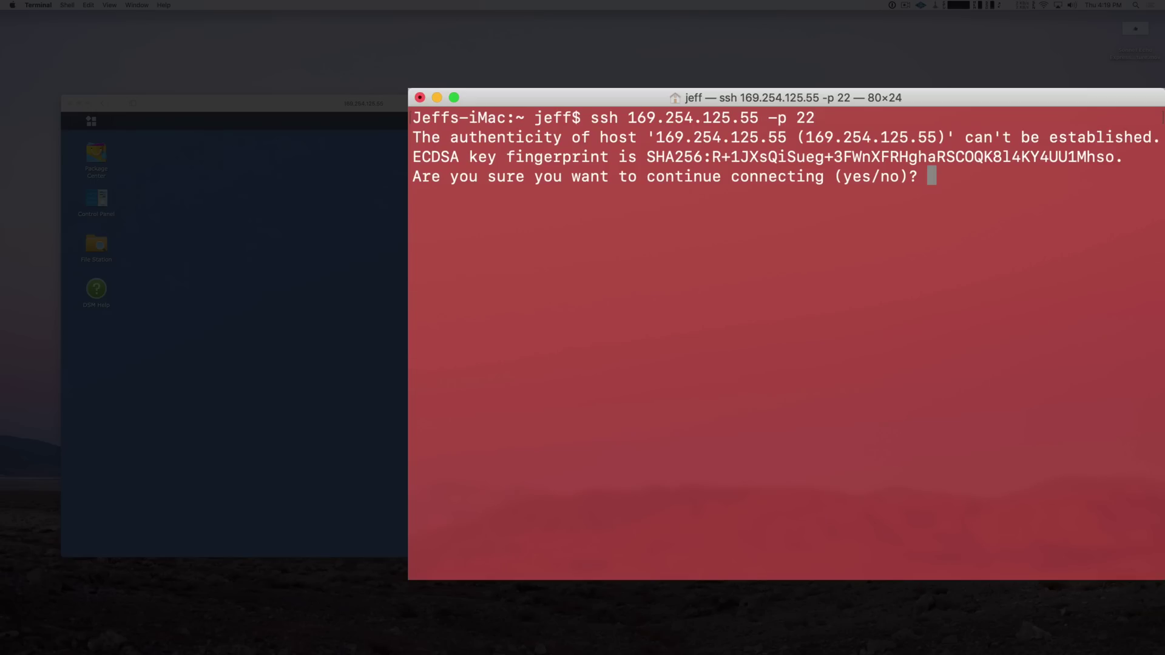
pyautogui.write('yes')
pyautogui.press('Return')
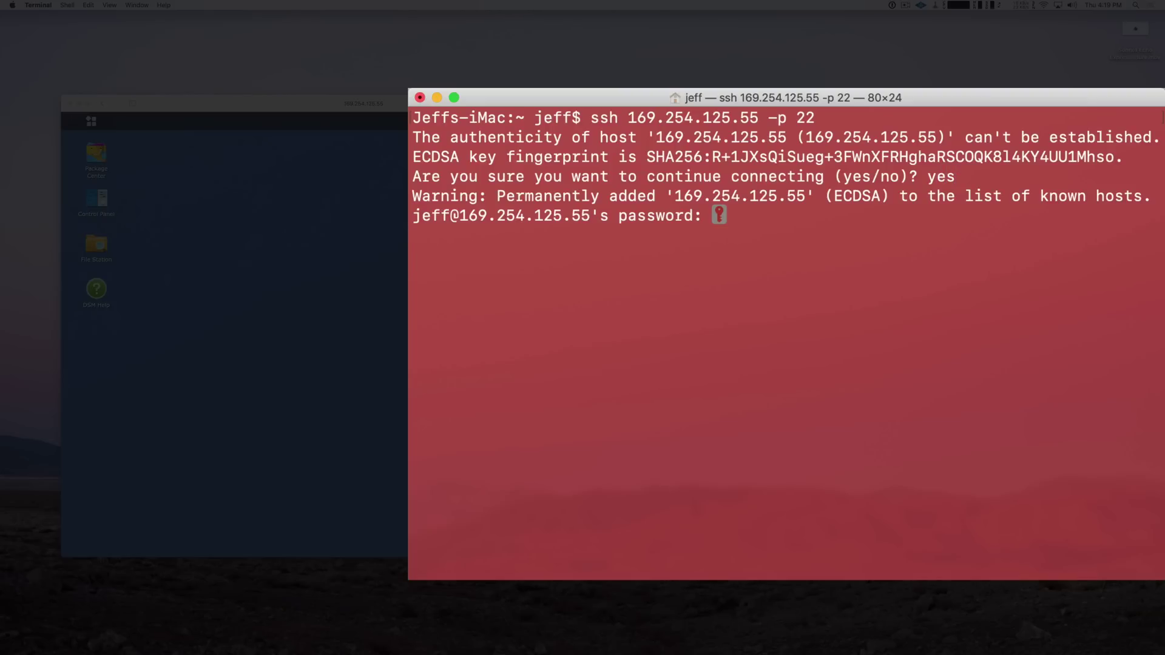
pyautogui.press('Return')
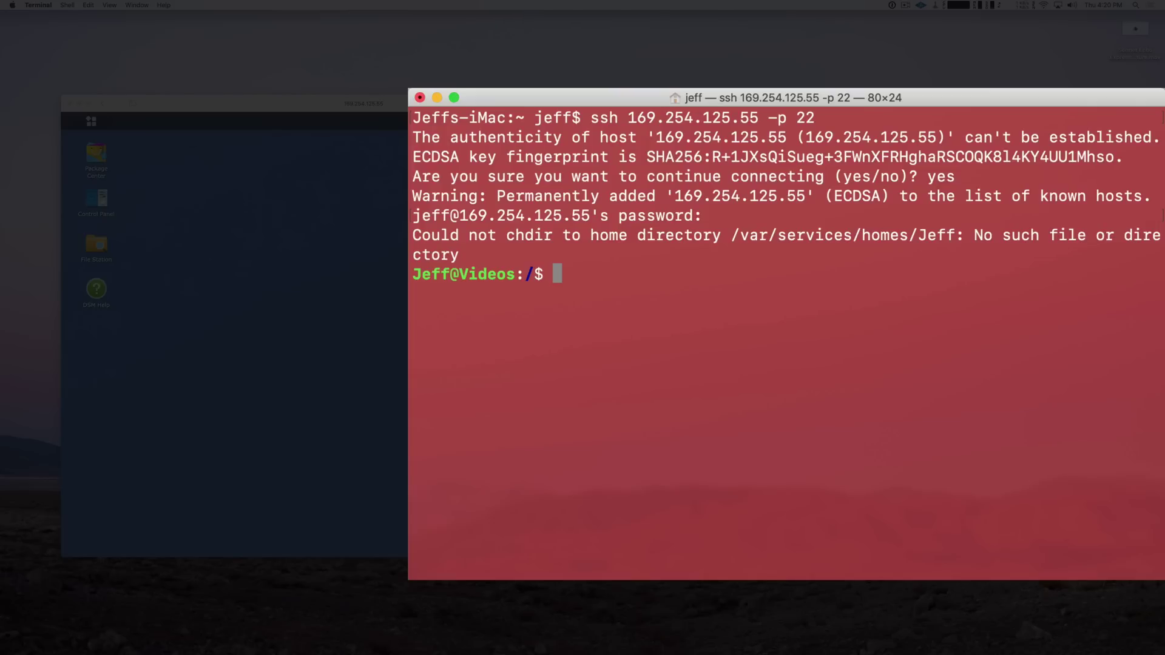
# Become root with sudo -i, change to /etc/samba/, and enter vim smb.conf
pyautogui.write('sudo -i')
pyautogui.press('Return')
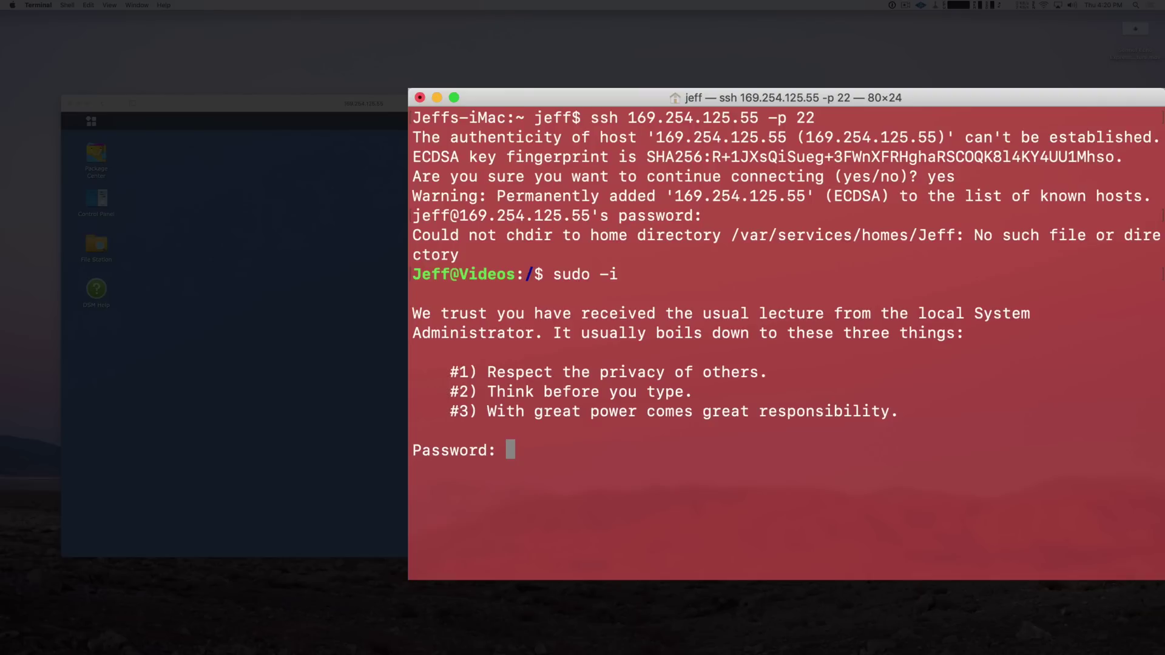
pyautogui.press('Return')
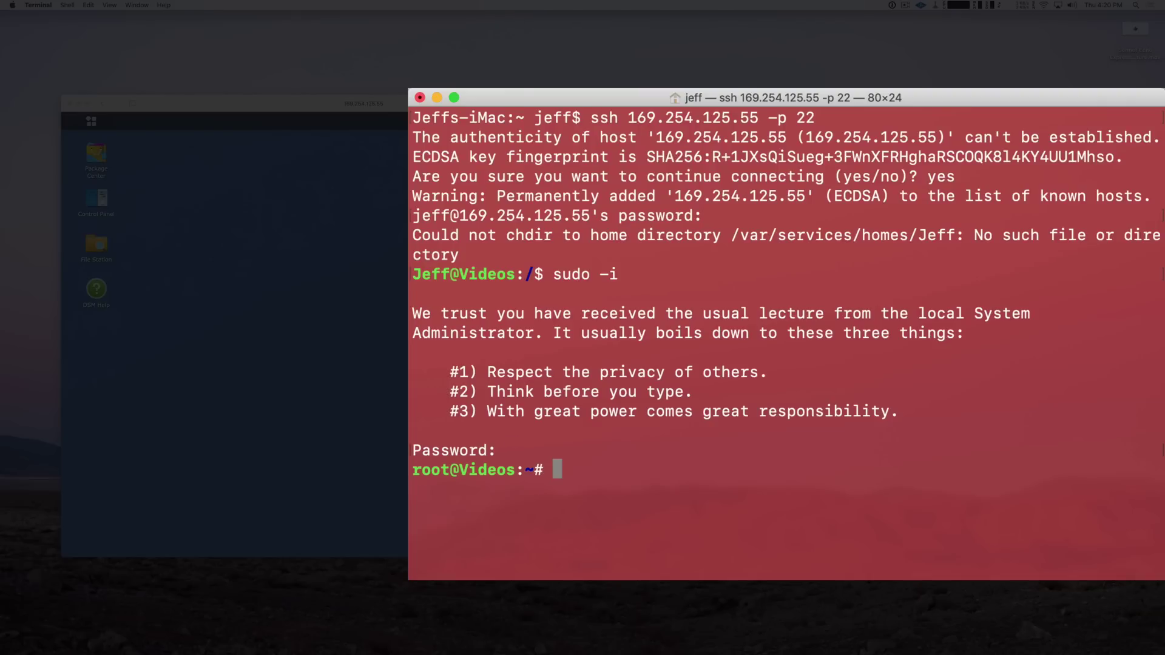
pyautogui.write('cd /etc/')
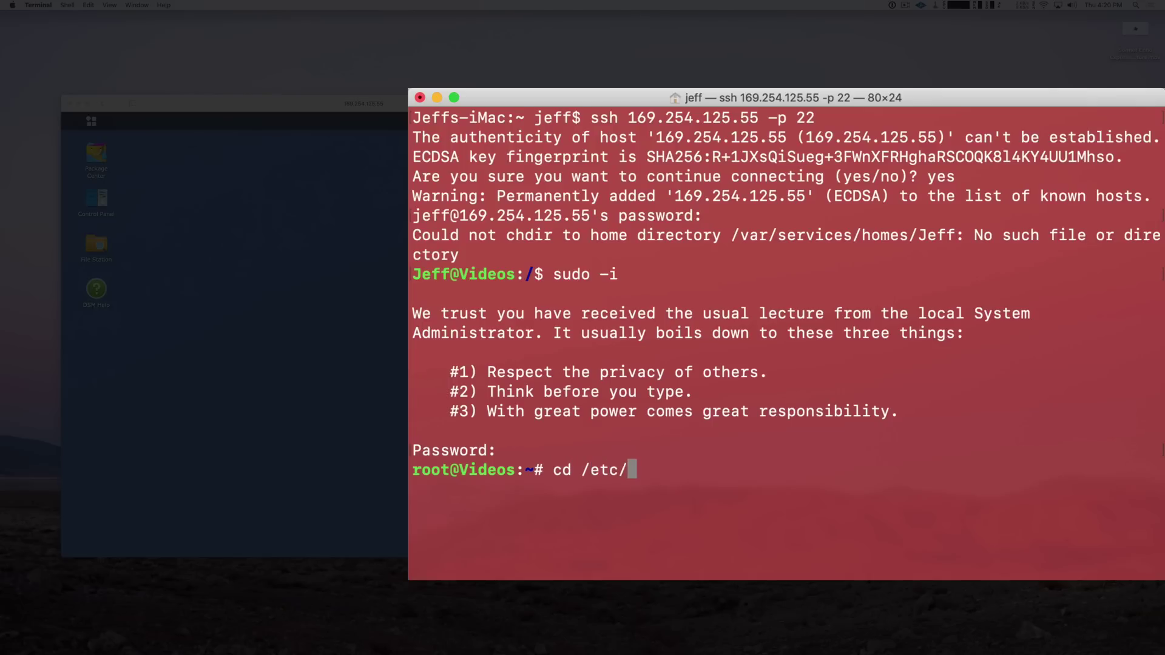
pyautogui.write('samba/')
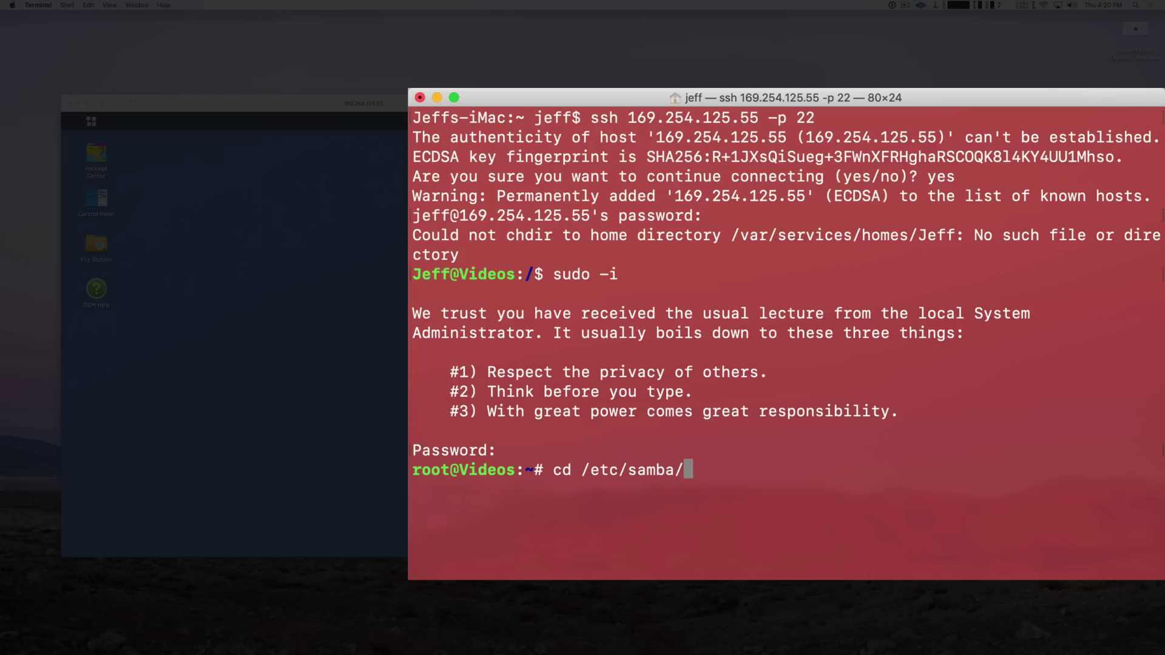
pyautogui.press('Return')
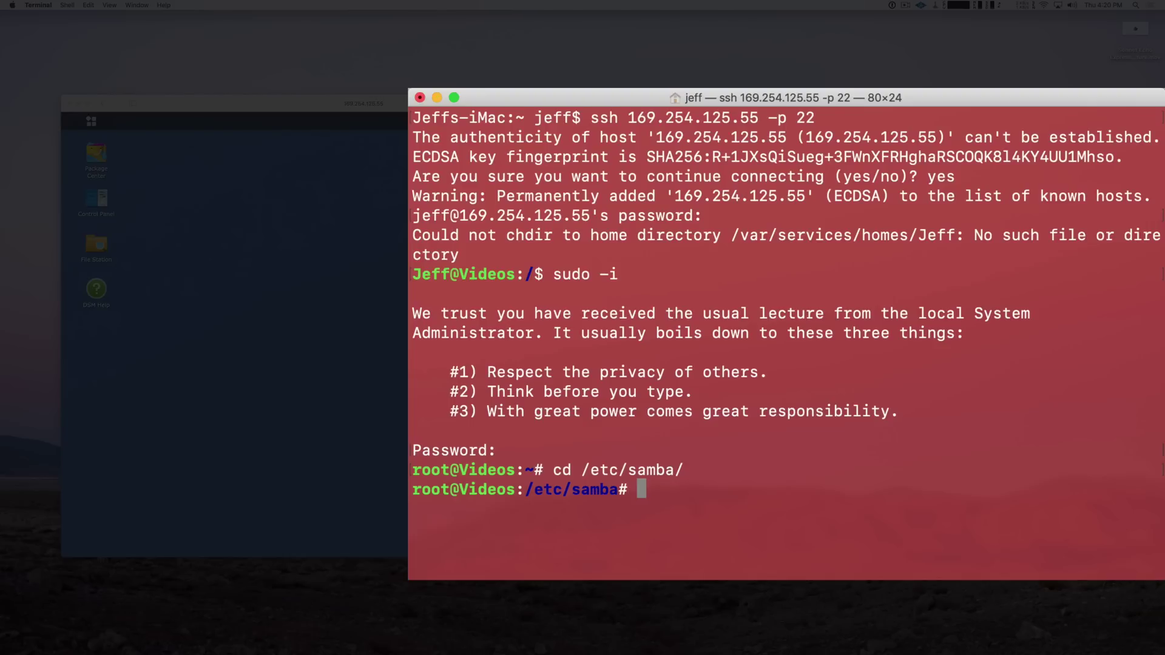
pyautogui.write('vim smb.conf')
# Insert 'vfs objects=catia,fruit,streams_xattr' above the passdb backend line in smb.conf
pyautogui.press('Return')
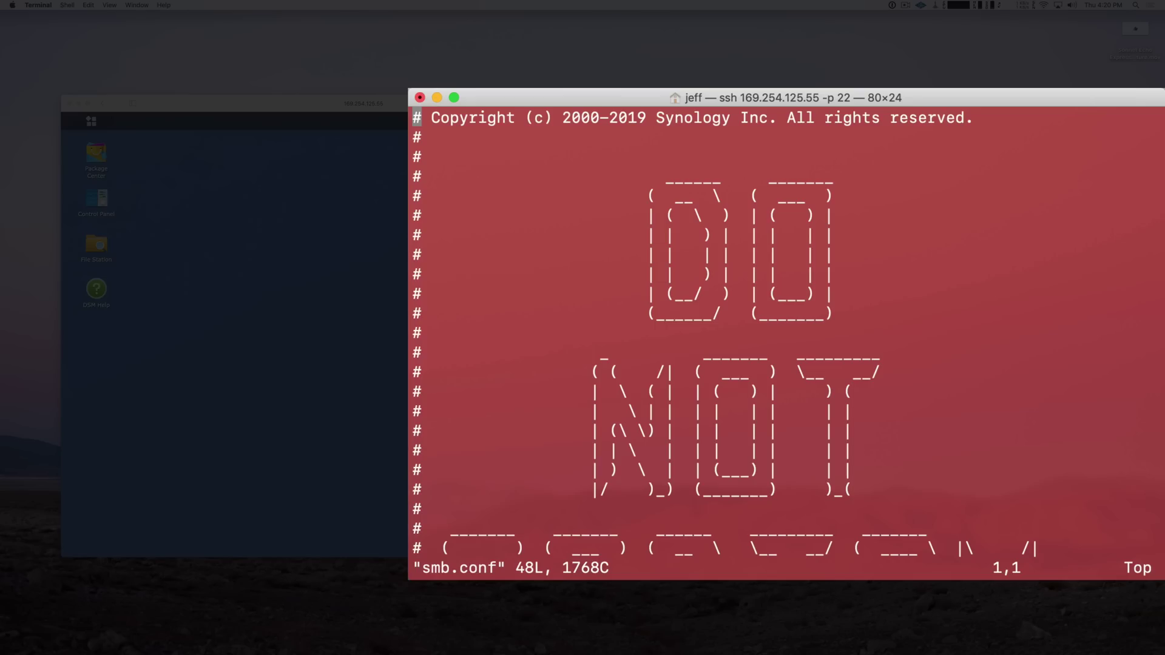
pyautogui.scroll(-7, 786, 333)
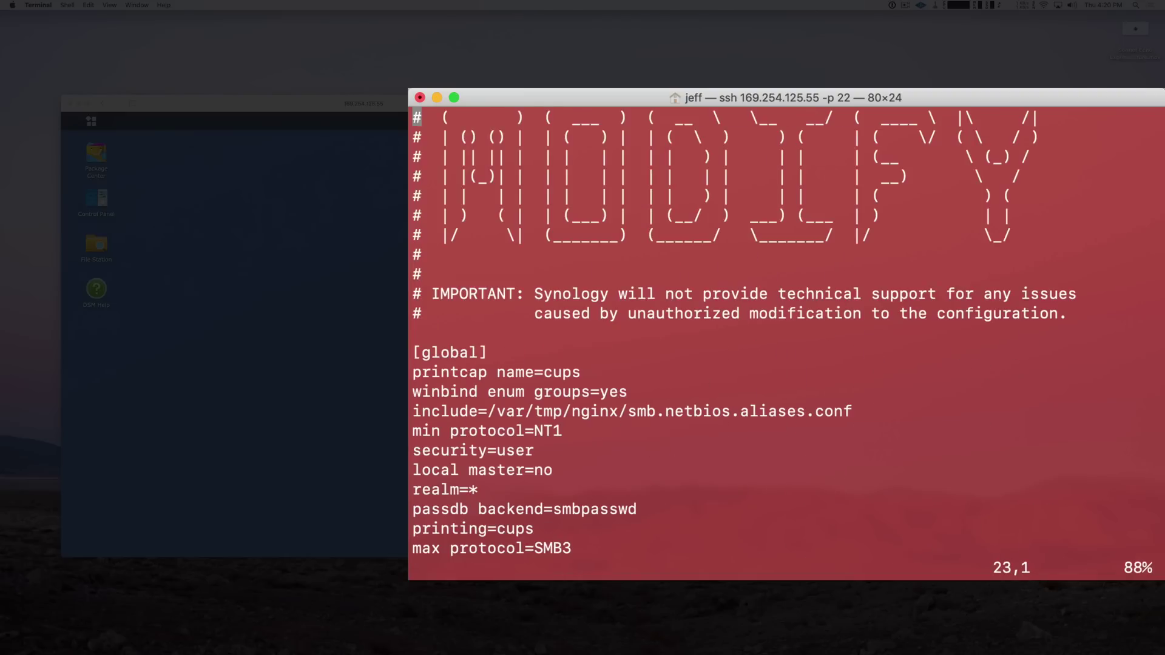
pyautogui.scroll(-1, 786, 333)
pyautogui.press('Down')
pyautogui.press('Down')
pyautogui.press('Down')
pyautogui.press('Down')
pyautogui.press('Down')
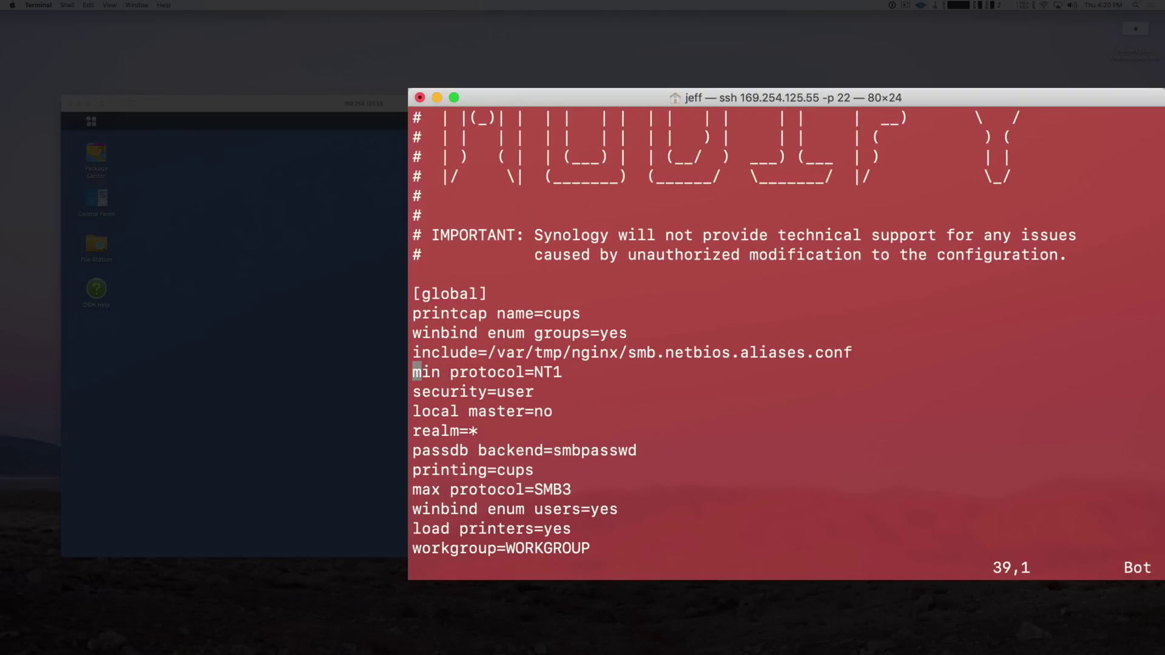
pyautogui.press('Down')
pyautogui.press('Down')
pyautogui.press('Down')
pyautogui.press('Down')
pyautogui.press('i')
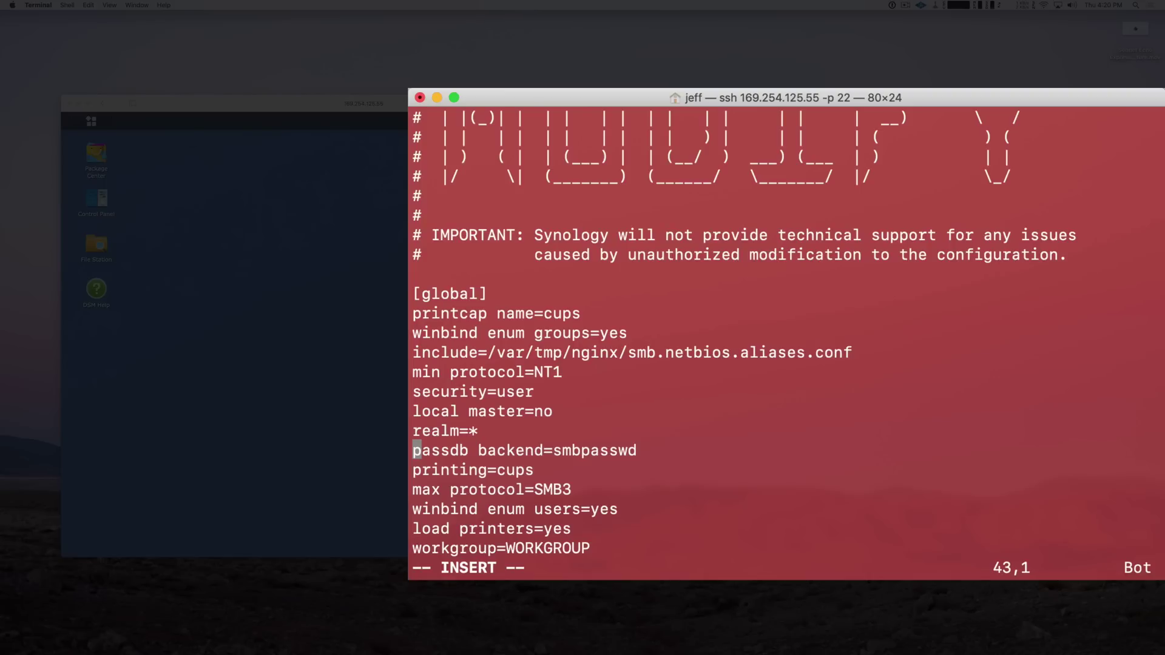
pyautogui.press('Return')
pyautogui.press('Up')
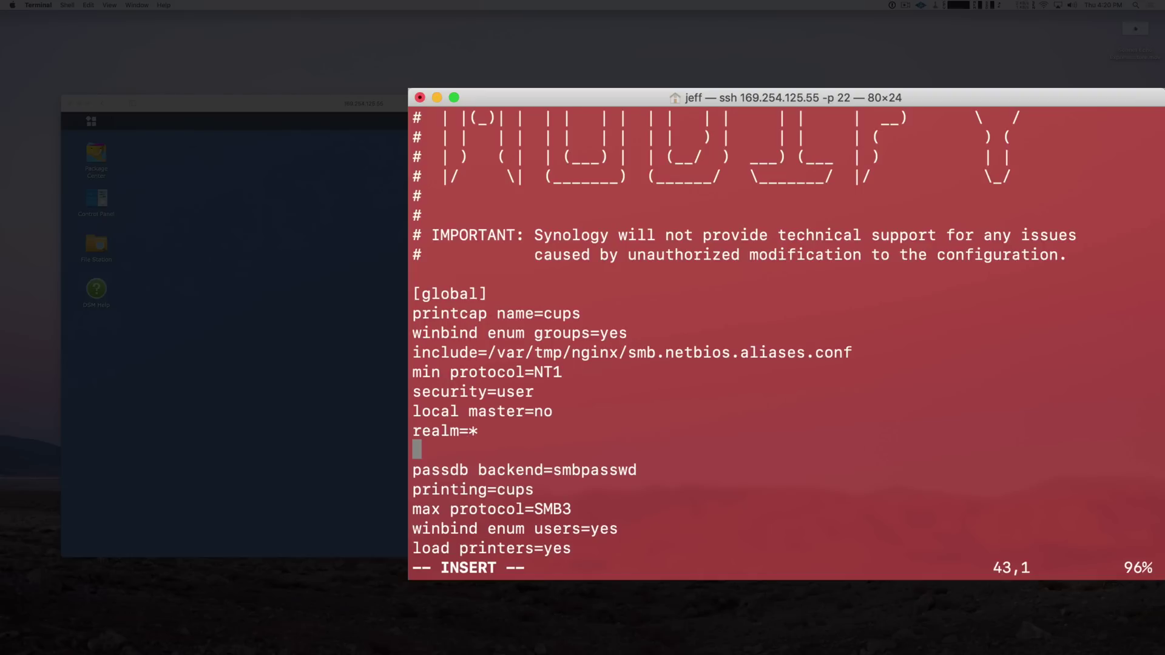
pyautogui.write('vfs objec')
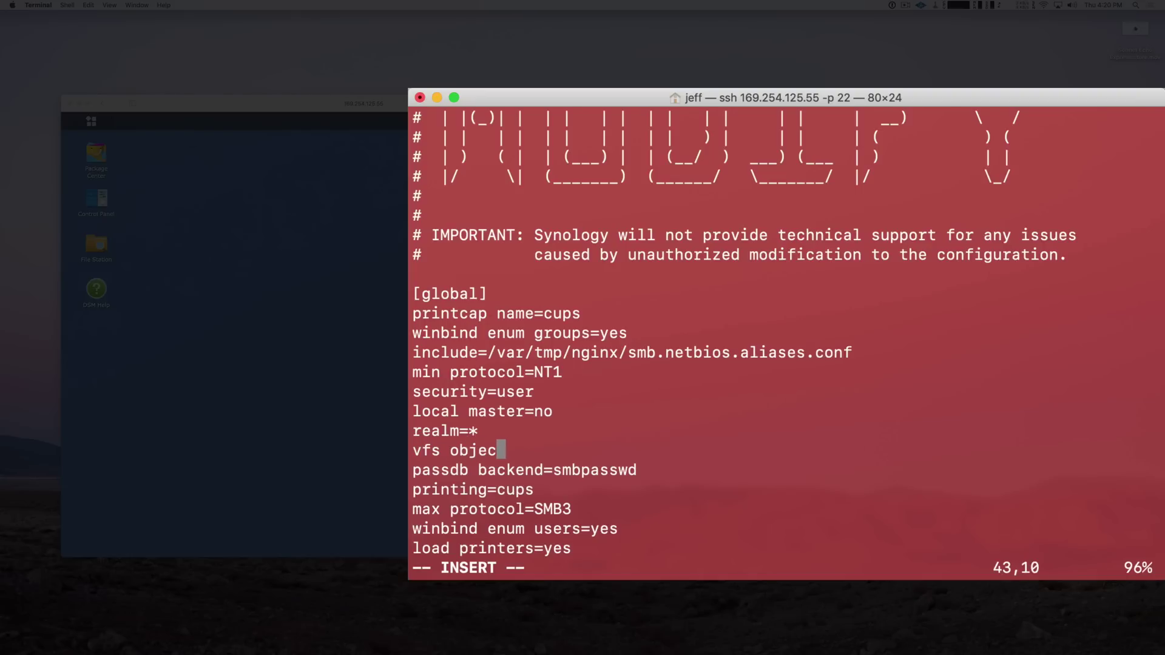
pyautogui.write('ts=catia')
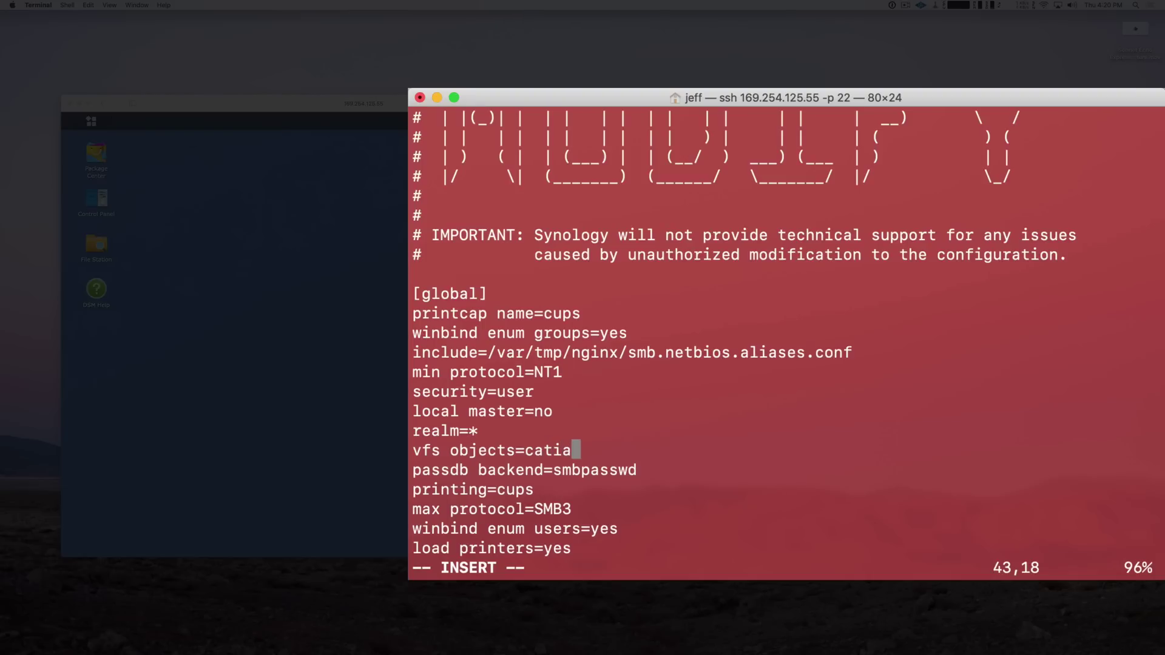
pyautogui.write(',fruit,')
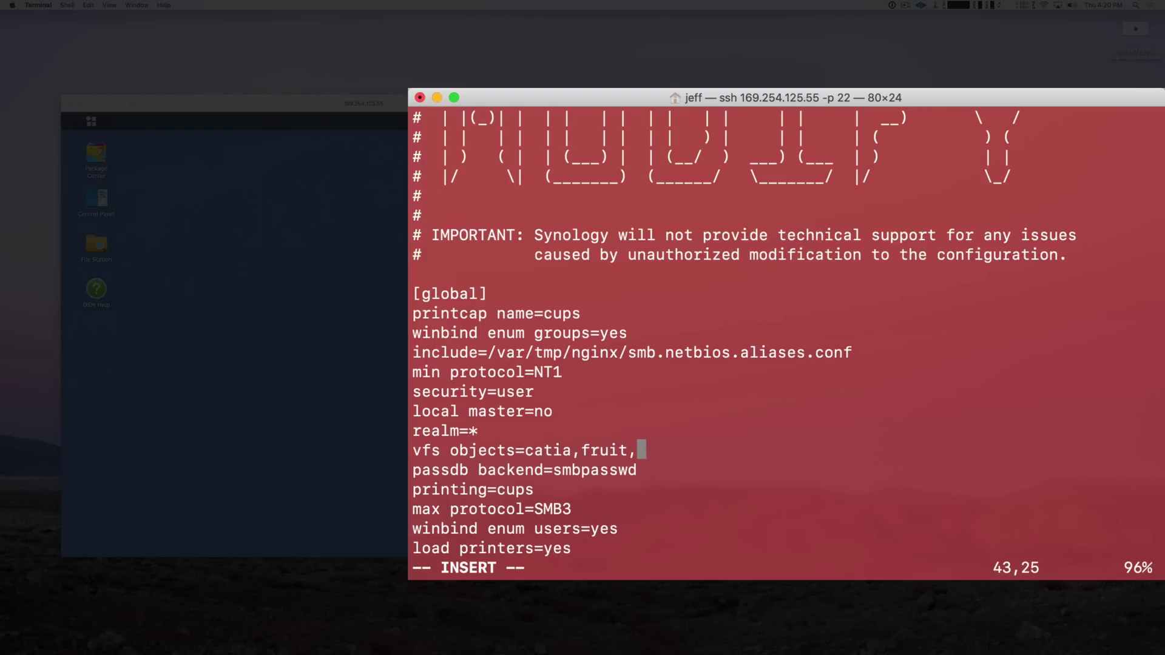
pyautogui.write('streams')
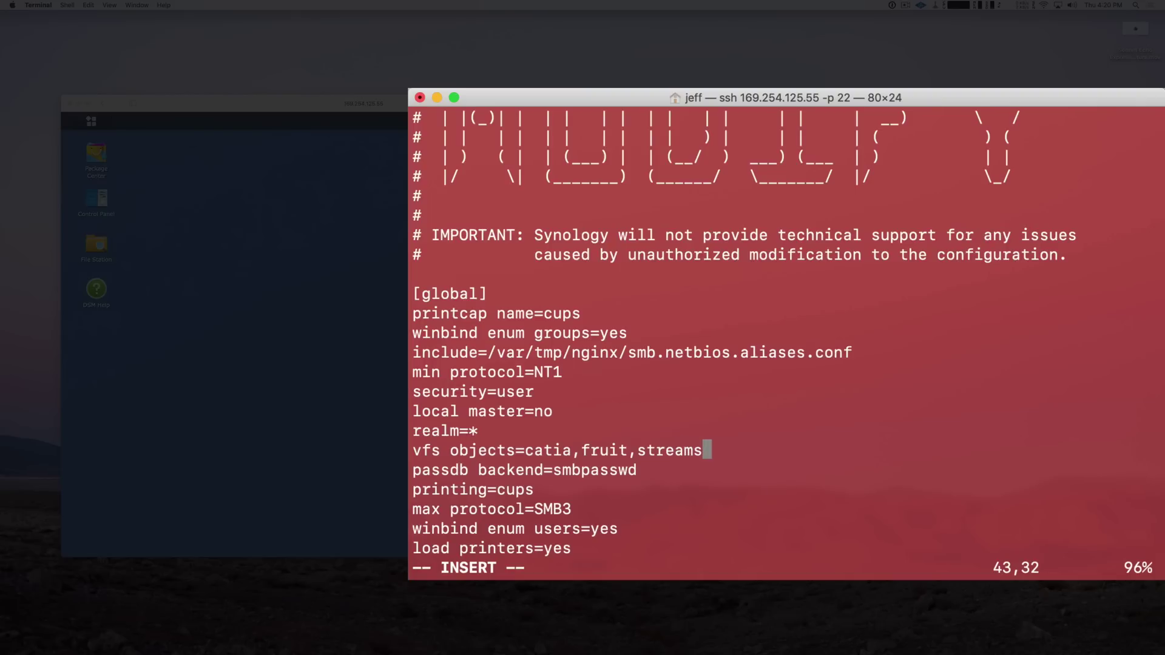
pyautogui.write('_xattr')
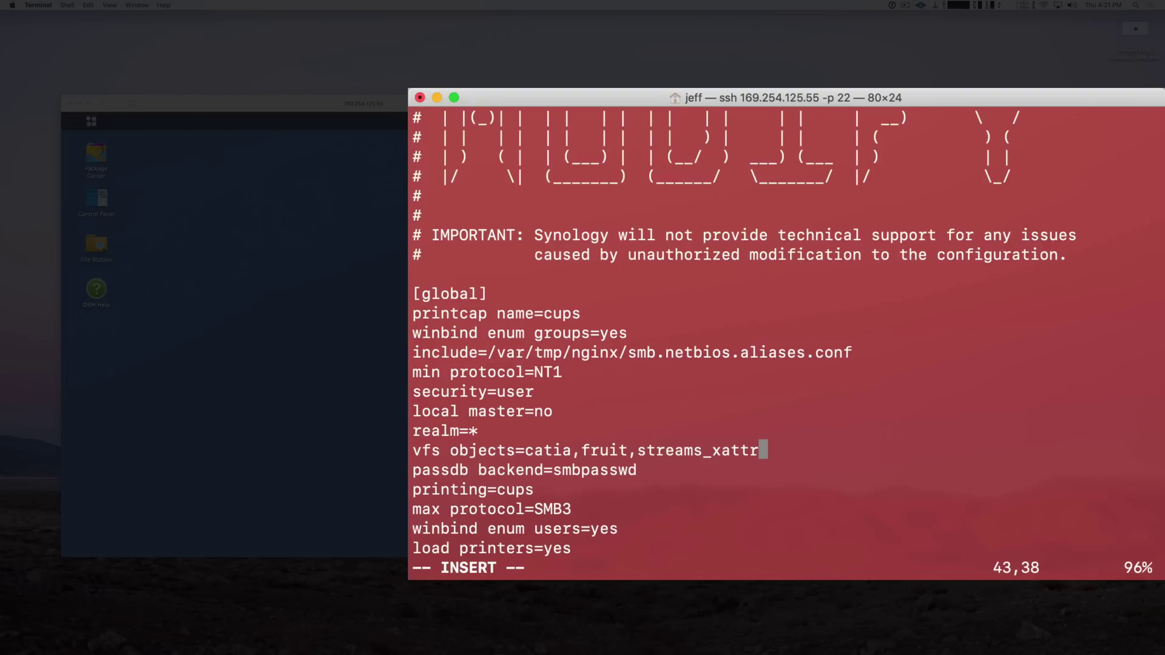
# Save smb.conf and quit vim with :wq!
pyautogui.press('Escape')
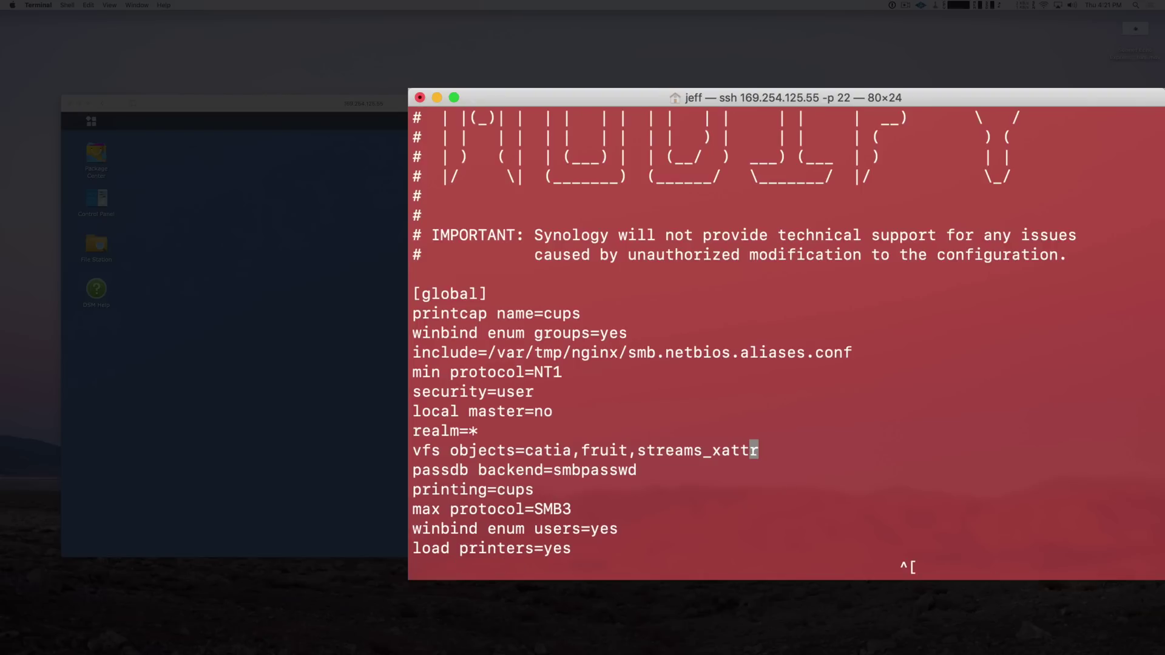
pyautogui.write(':wq!')
pyautogui.press('Return')
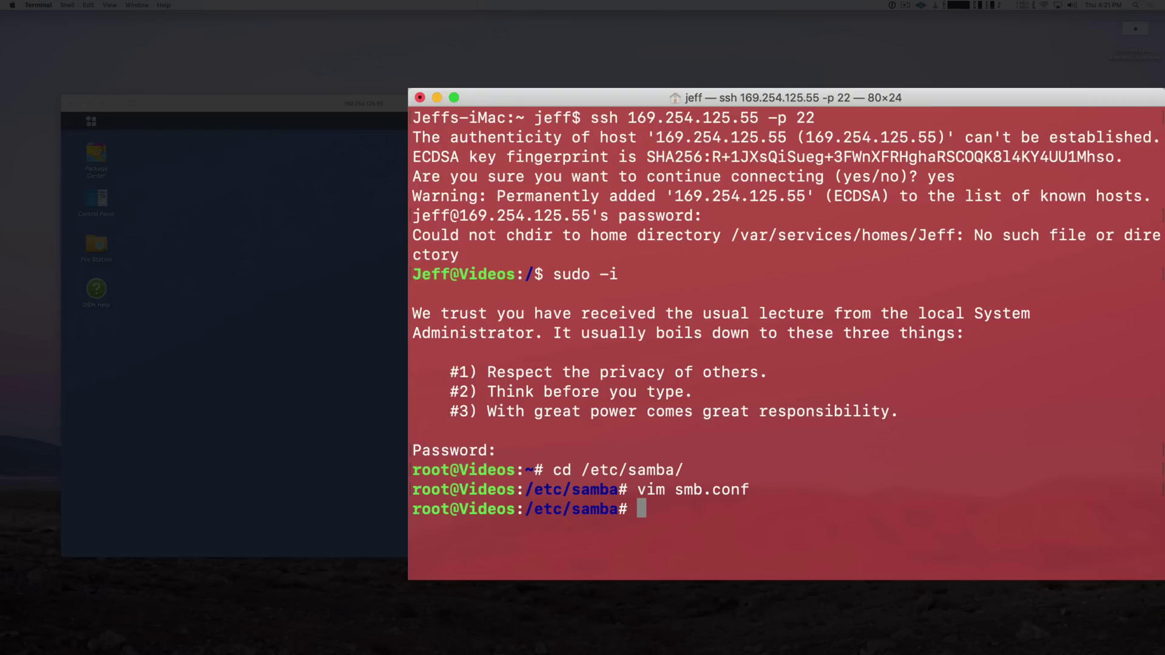
# Restart smbd on the NAS, then exit the root shell and the SSH session
pyautogui.write('r')
pyautogui.write('estart ')
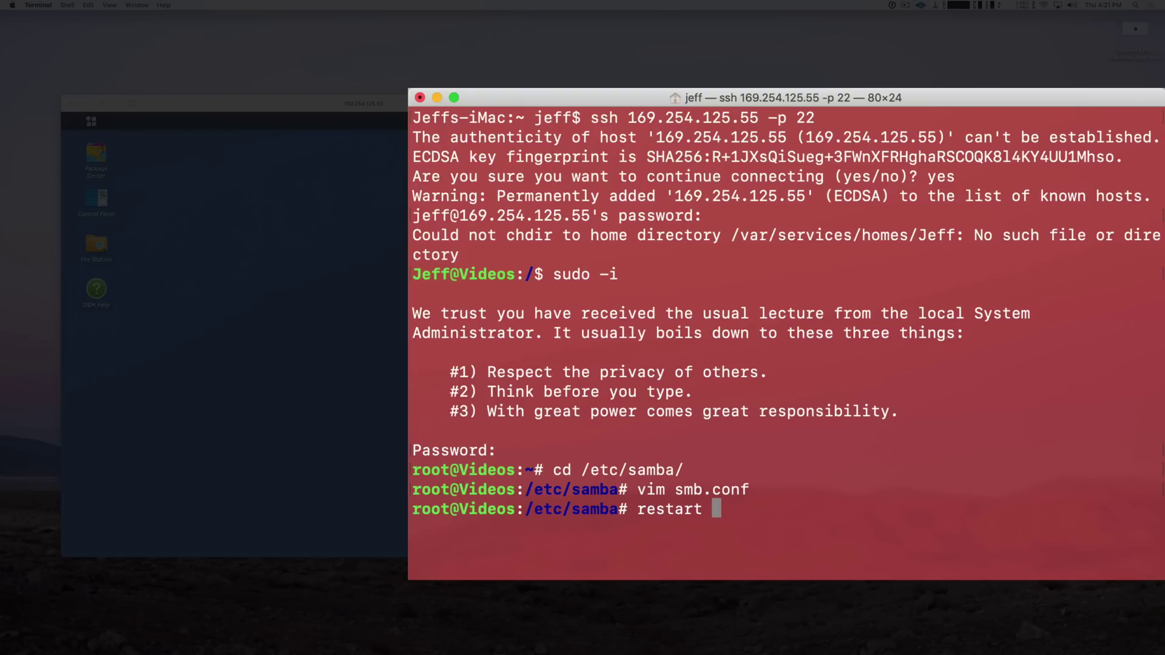
pyautogui.write('smbd')
pyautogui.press('Return')
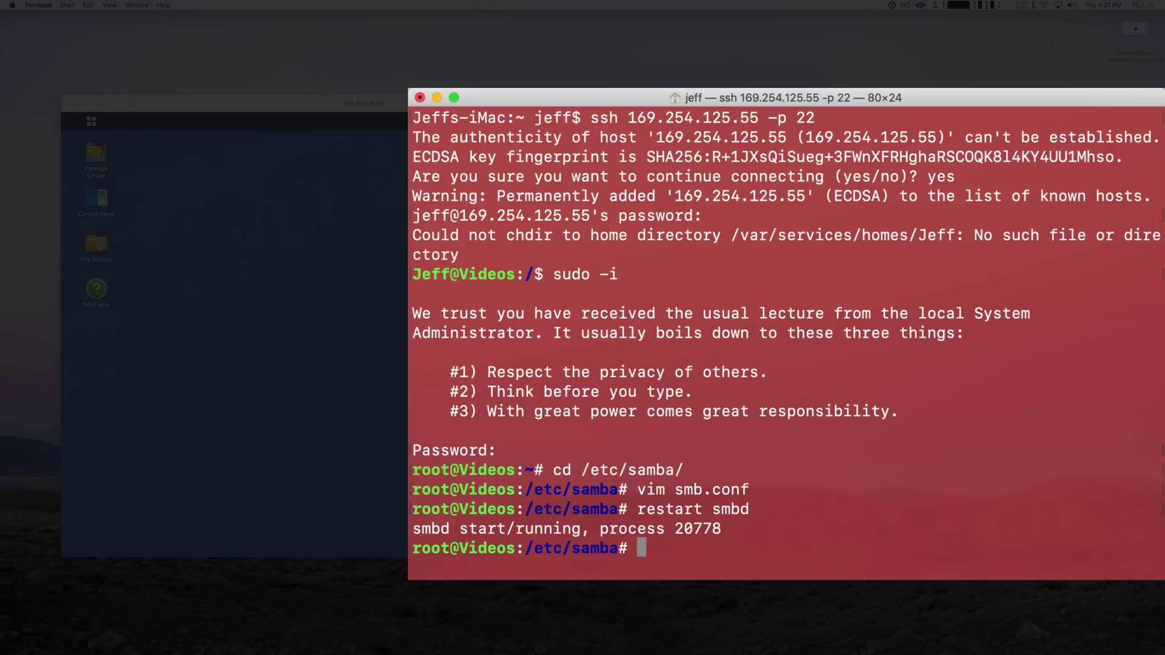
pyautogui.write('exit')
pyautogui.press('Return')
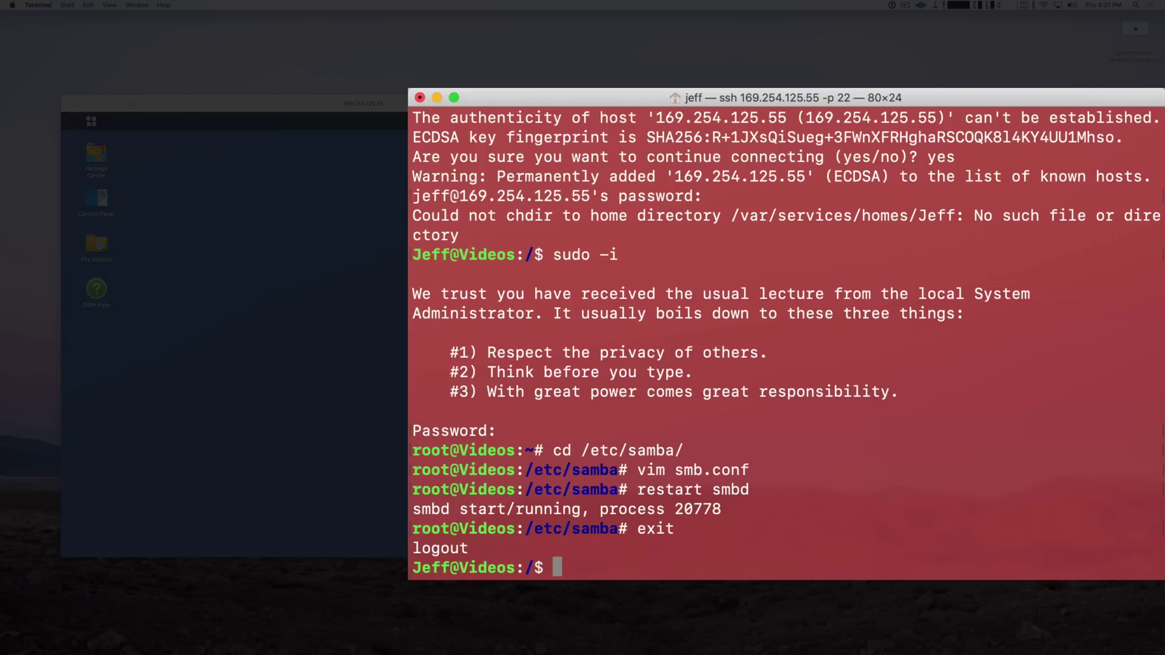
pyautogui.write('exit')
pyautogui.press('Return')
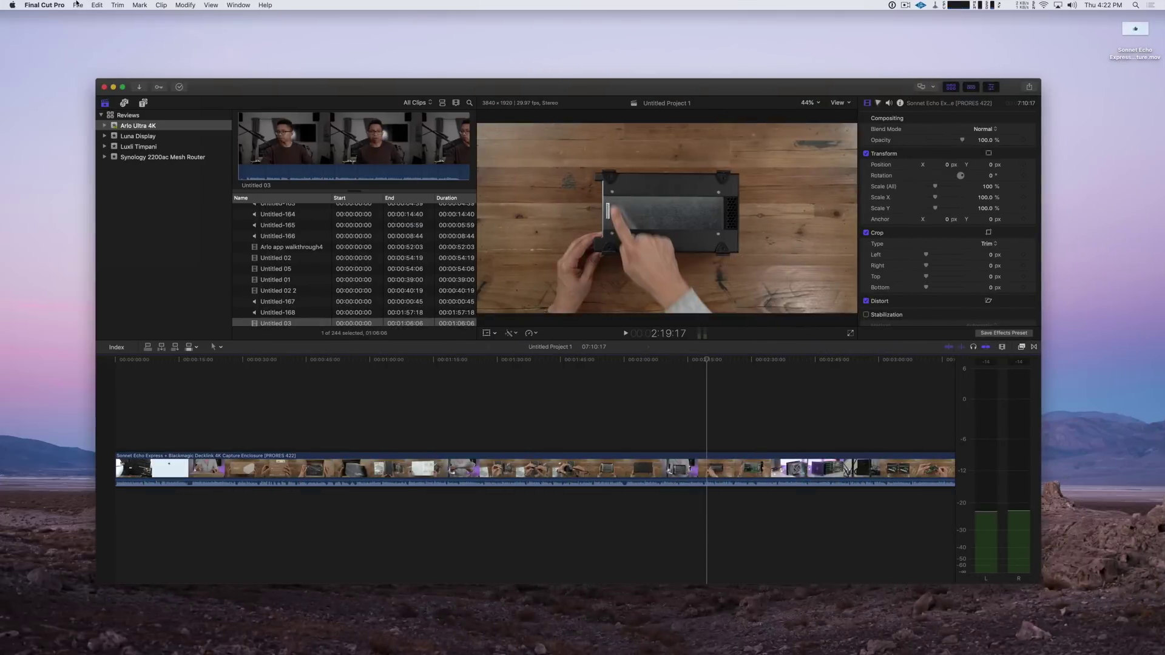
# Save a new library named 'Test Library' in the FCPX folder of the Videos share
pyautogui.click(77, 4)
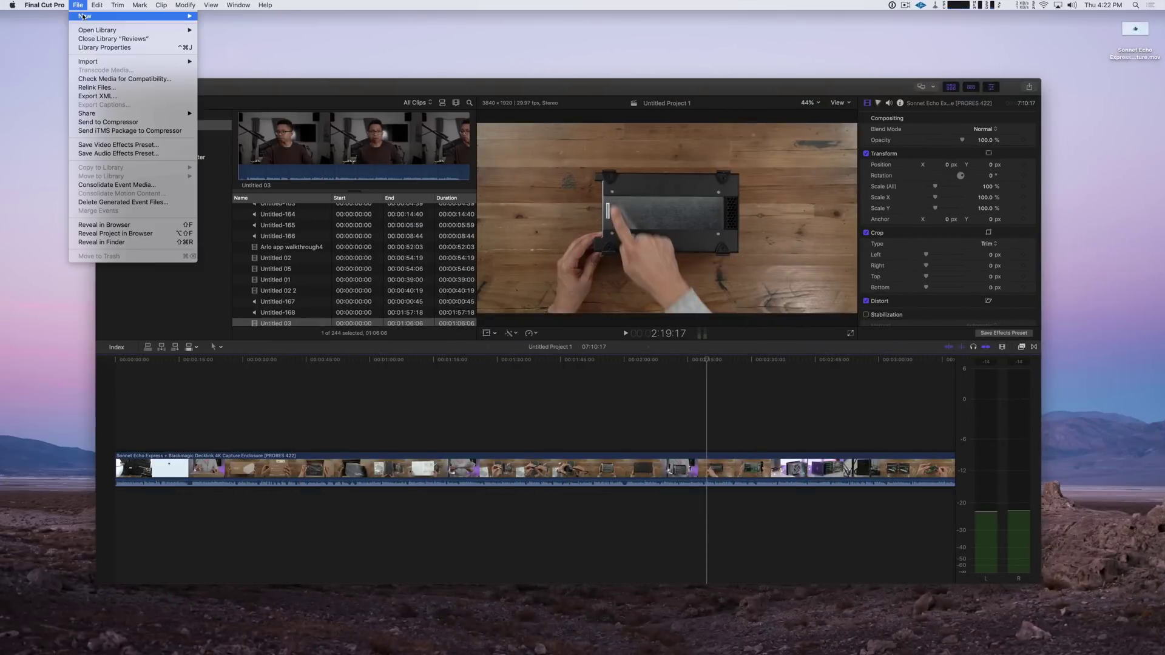
pyautogui.moveTo(91, 16)
pyautogui.click(258, 36)
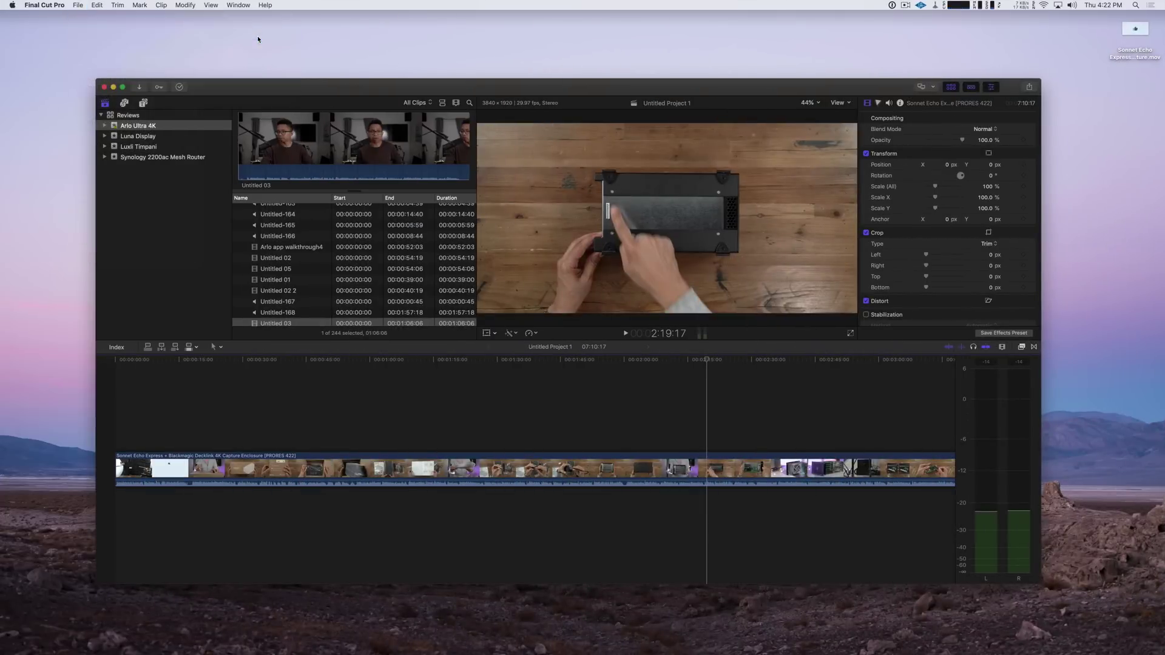
pyautogui.scroll(-3, 427, 280)
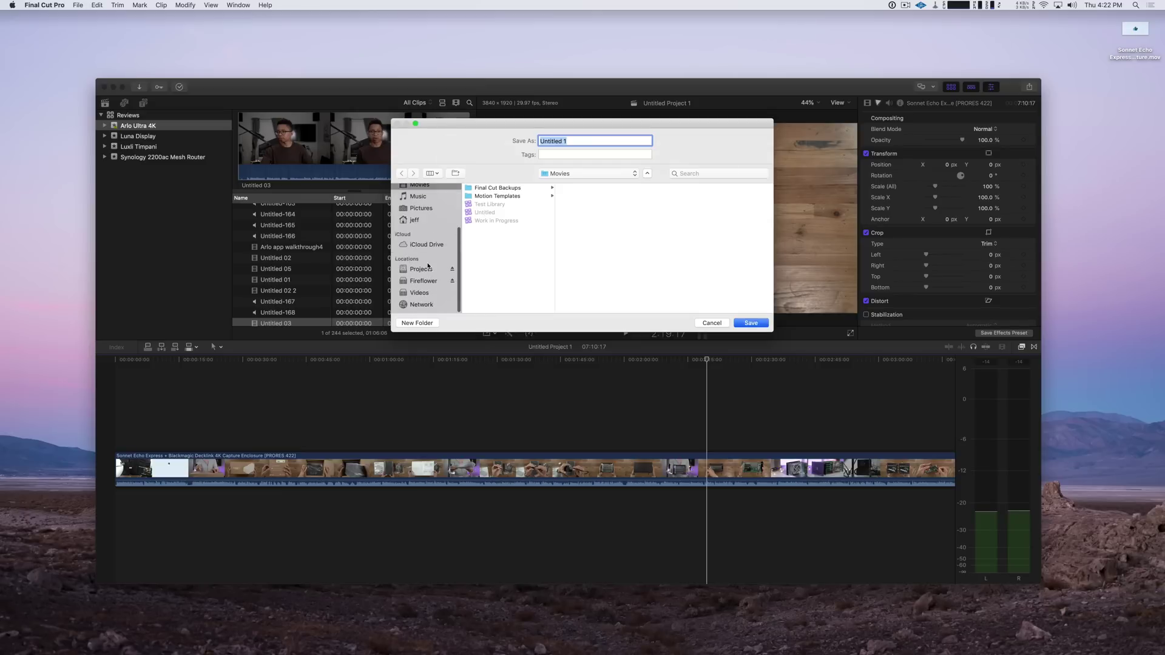
pyautogui.click(427, 298)
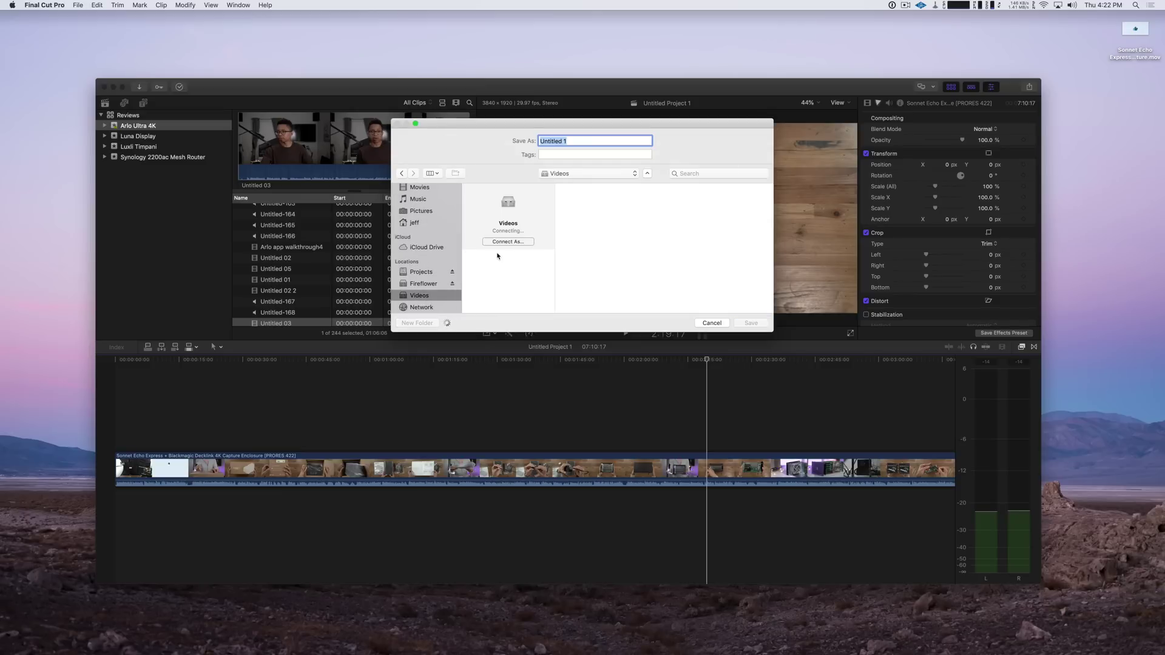
pyautogui.click(498, 256)
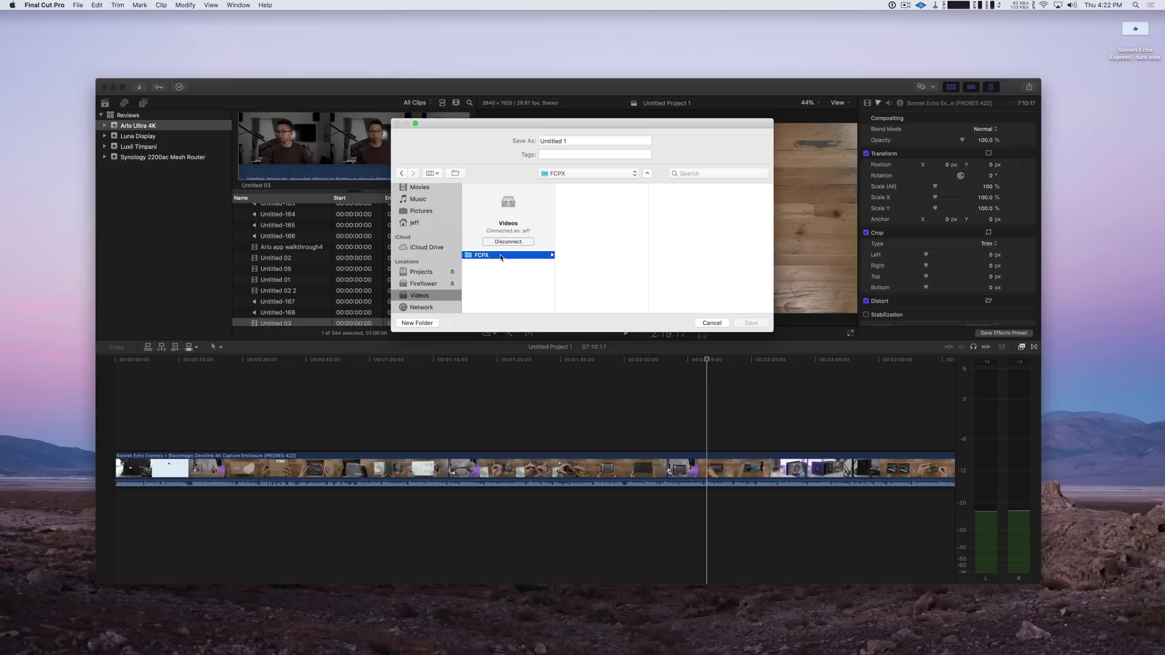
pyautogui.doubleClick(564, 142)
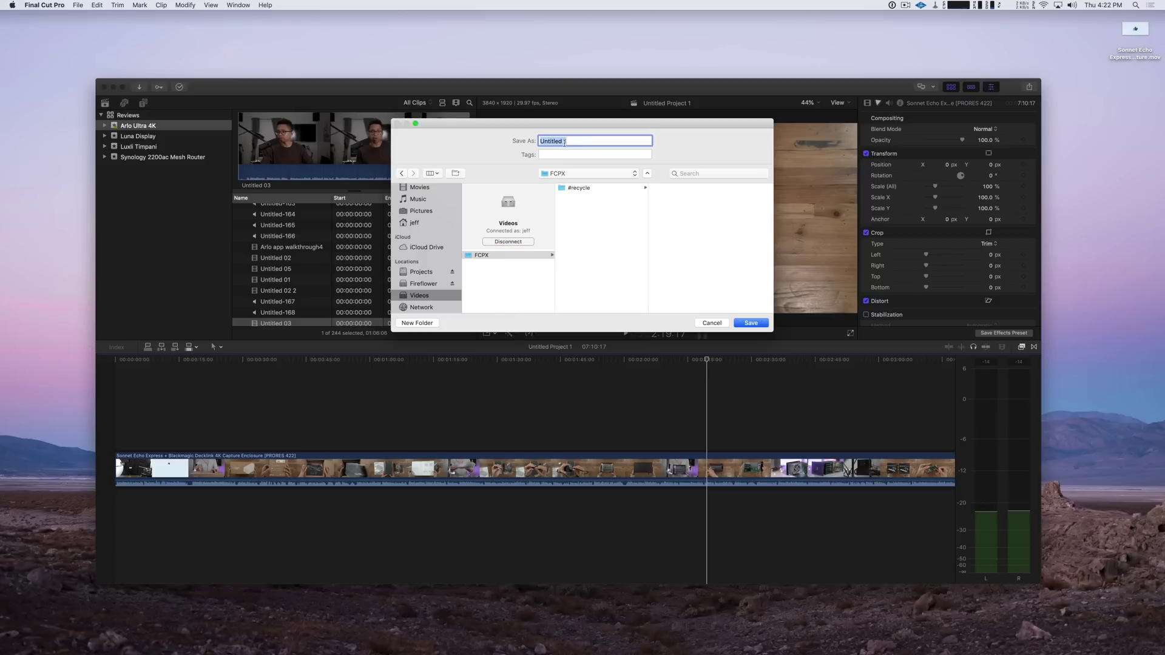
pyautogui.write('Test Library')
pyautogui.click(751, 325)
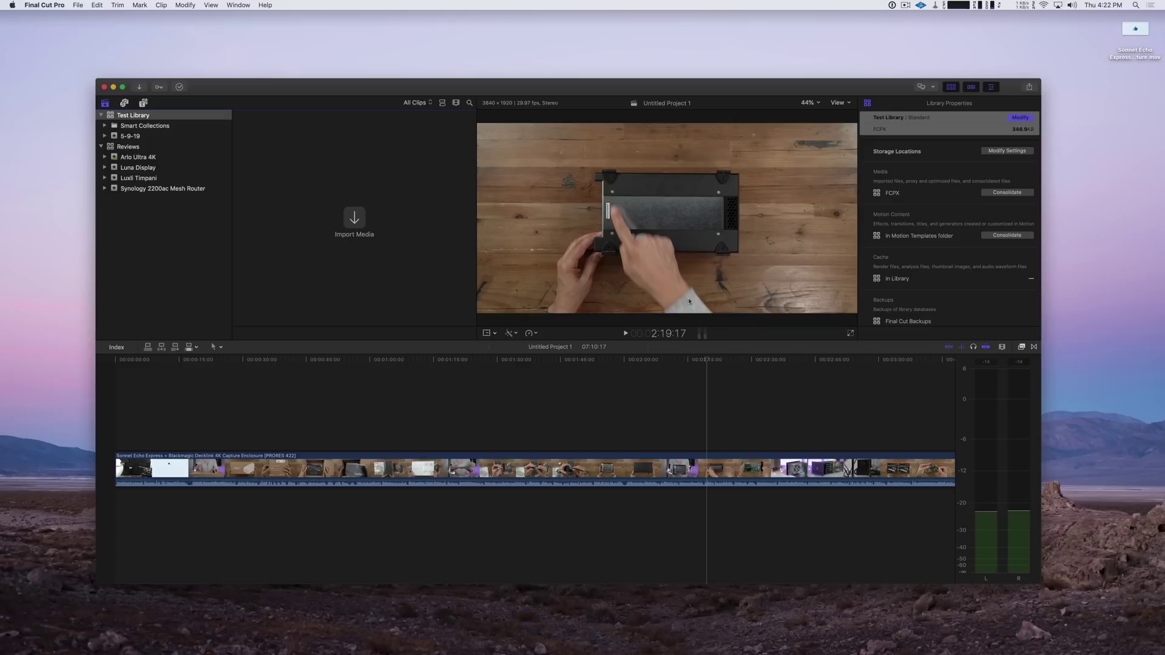
# Create 'Test Project' in the 5-9-19 event and drag the Sonnet Echo .mov clip into its timeline
pyautogui.click(148, 137)
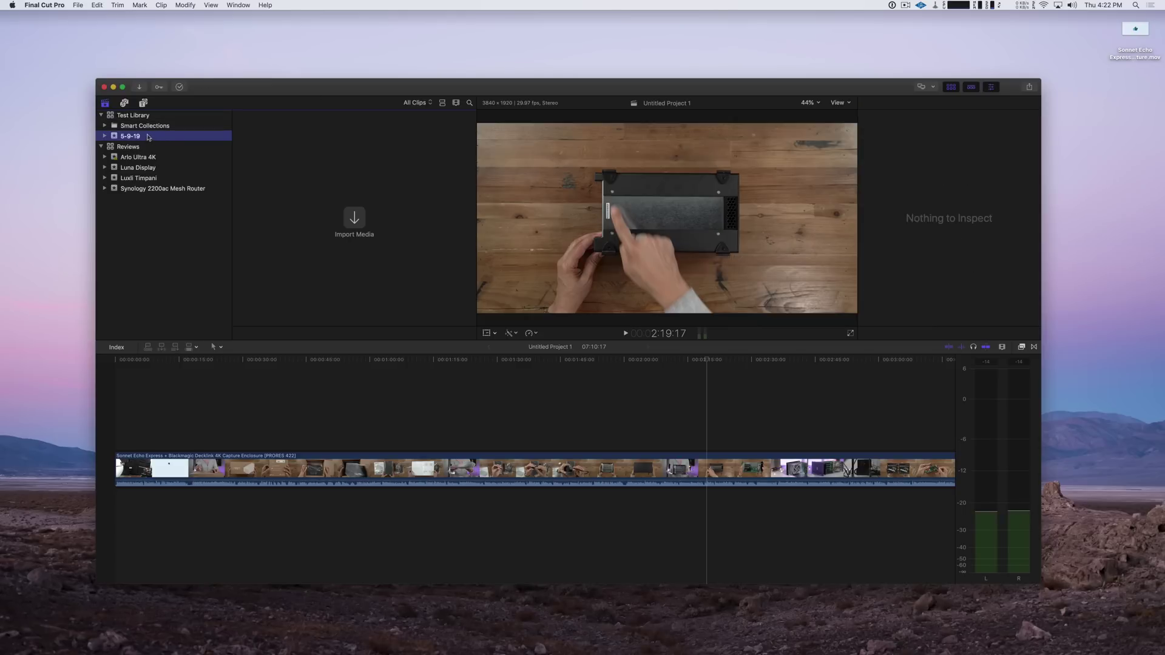
pyautogui.press('super+n')
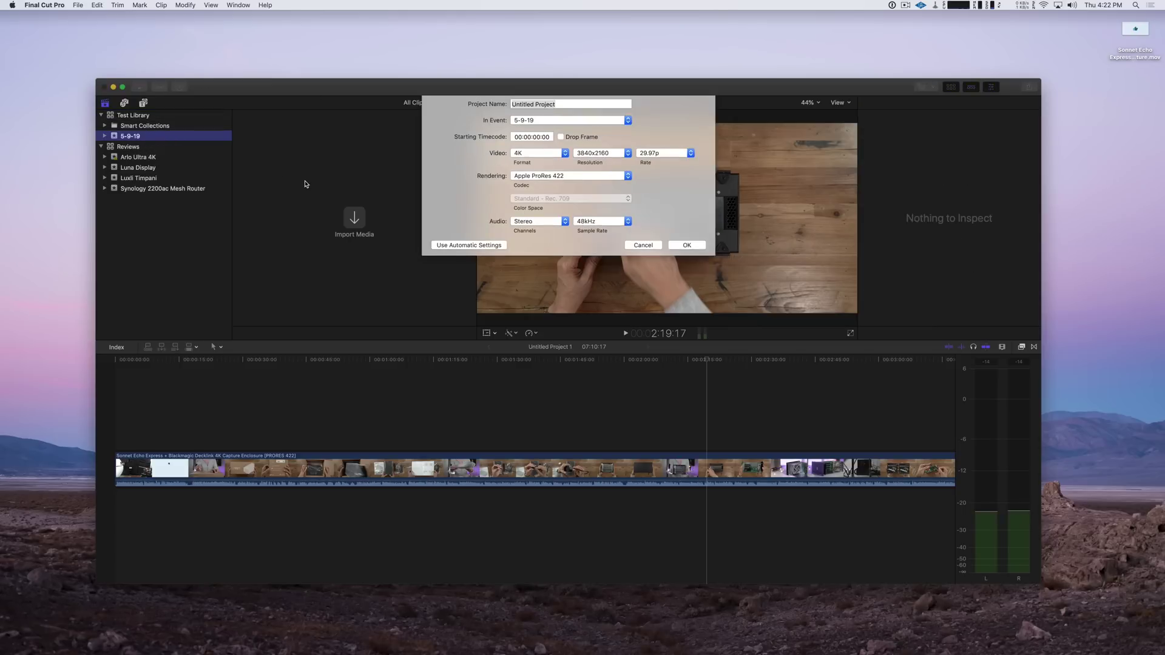
pyautogui.write('Test Project')
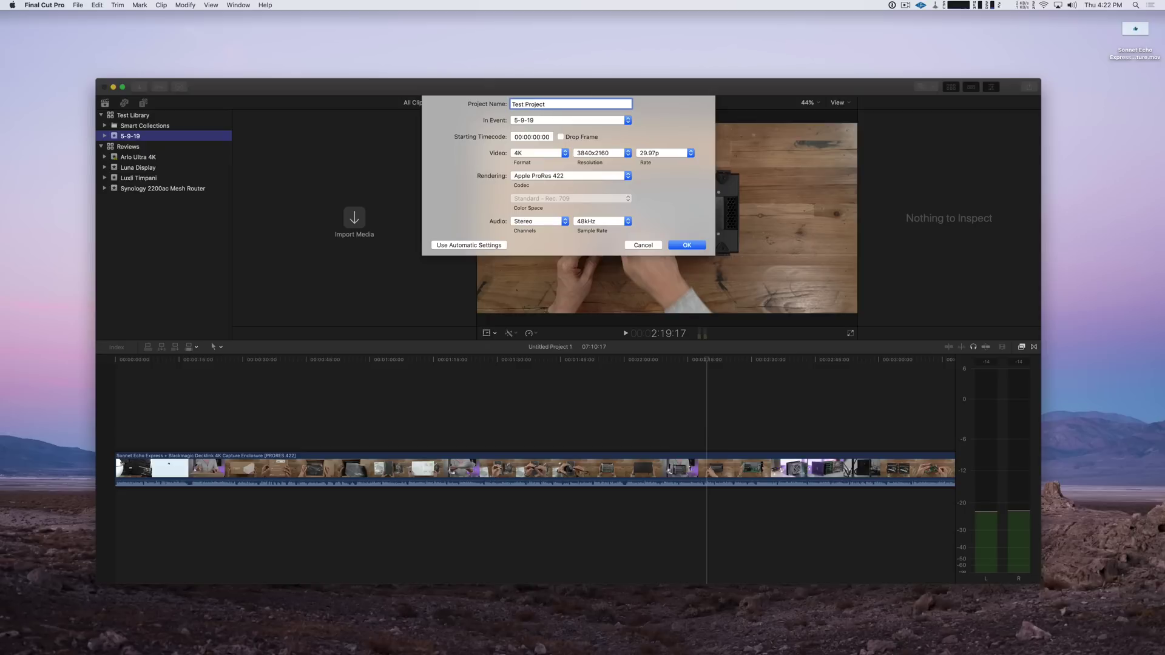
pyautogui.press('Return')
pyautogui.moveTo(1135, 29); pyautogui.dragTo(655, 459)
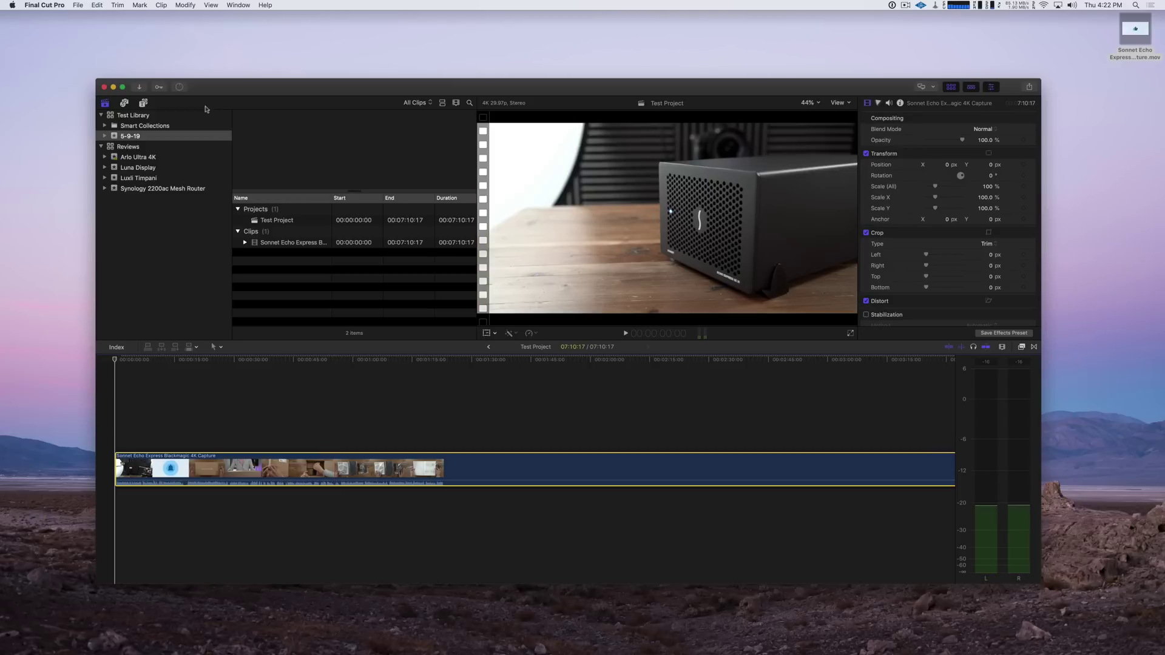
pyautogui.click(180, 87)
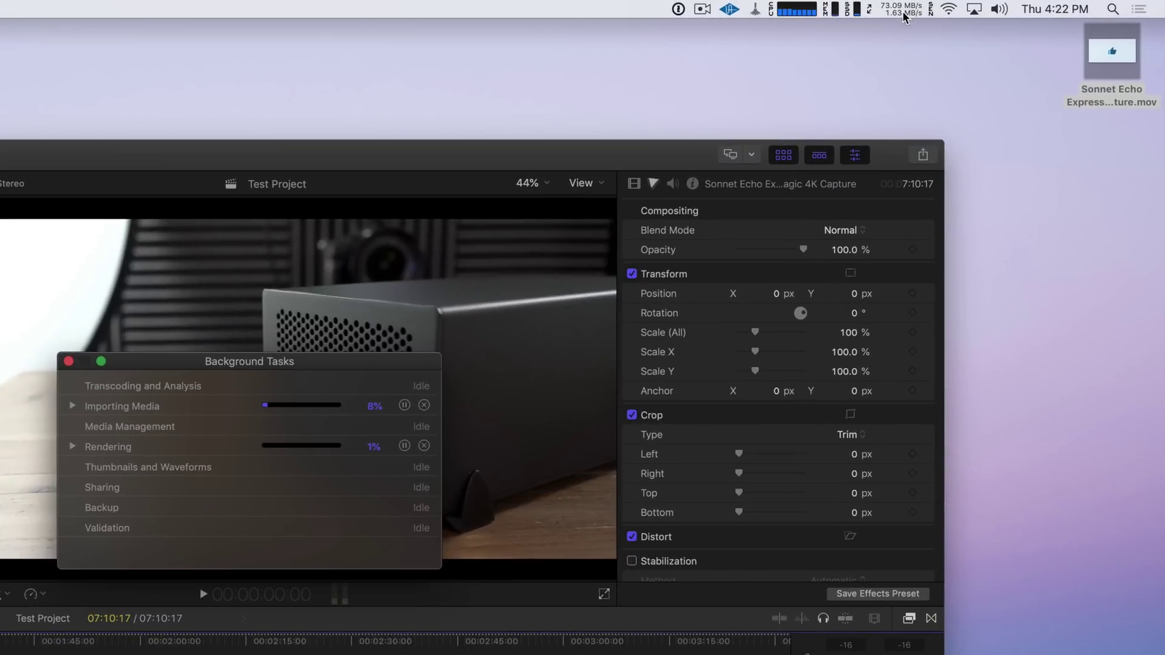
# Check the network transfer speed in the menu bar, then dismiss the speed details
pyautogui.click(896, 13)
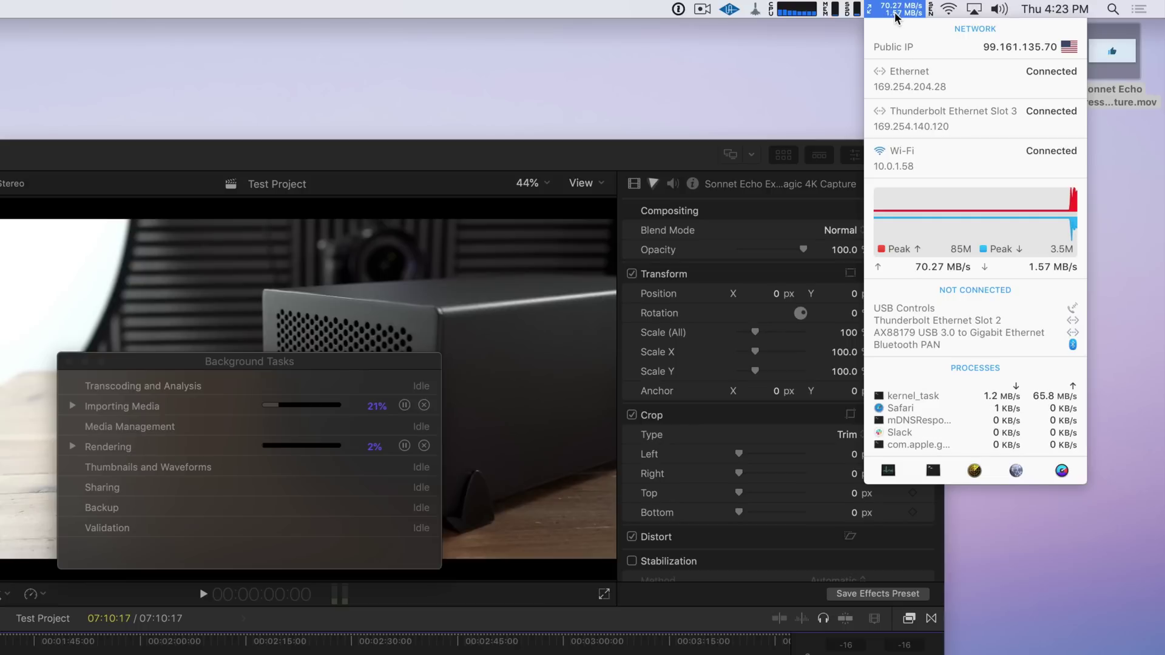
pyautogui.click(803, 47)
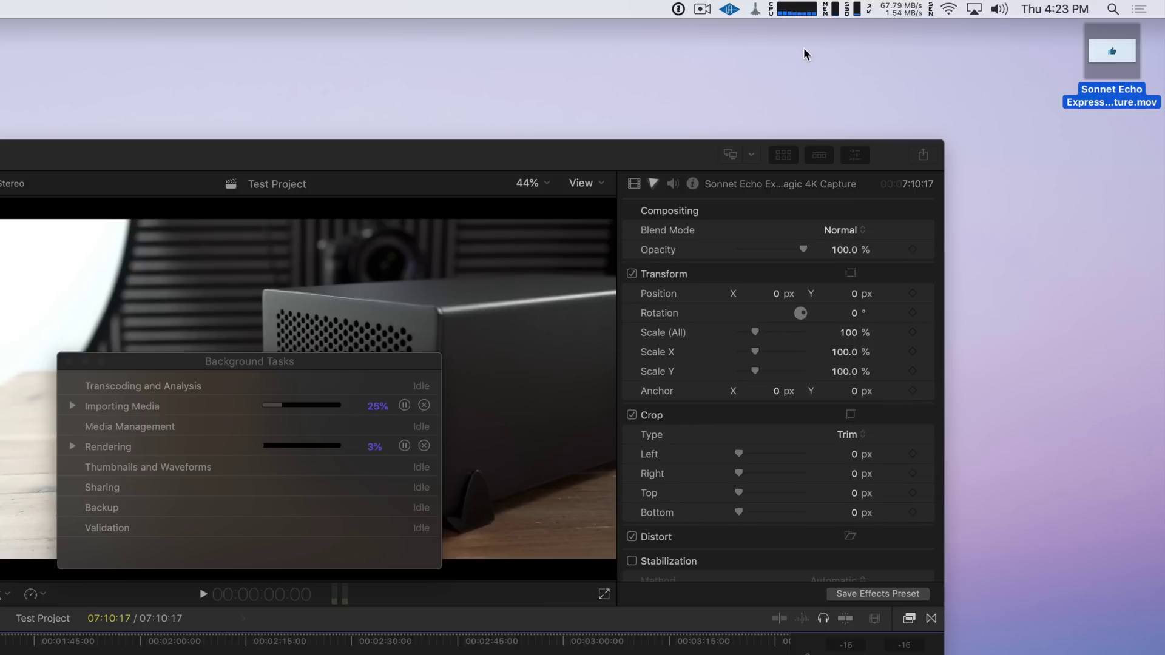